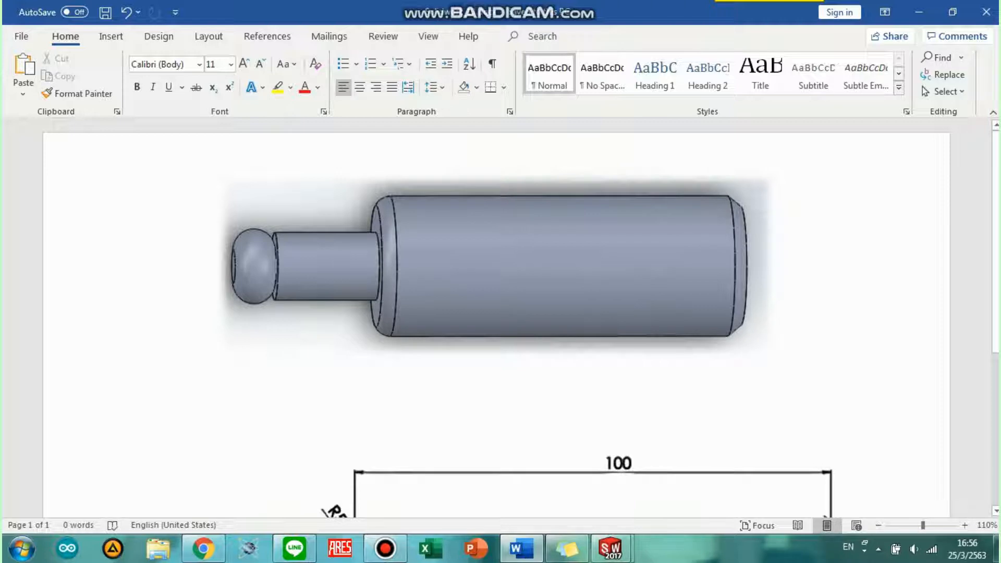
- Check the reference drawing, switch to the SOLIDWORKS part, and sketch a horizontal centerline through the origin on the Top Plane
{"action": "scroll", "coordinate": [496, 318], "scroll_direction": "down", "scroll_amount": 6}
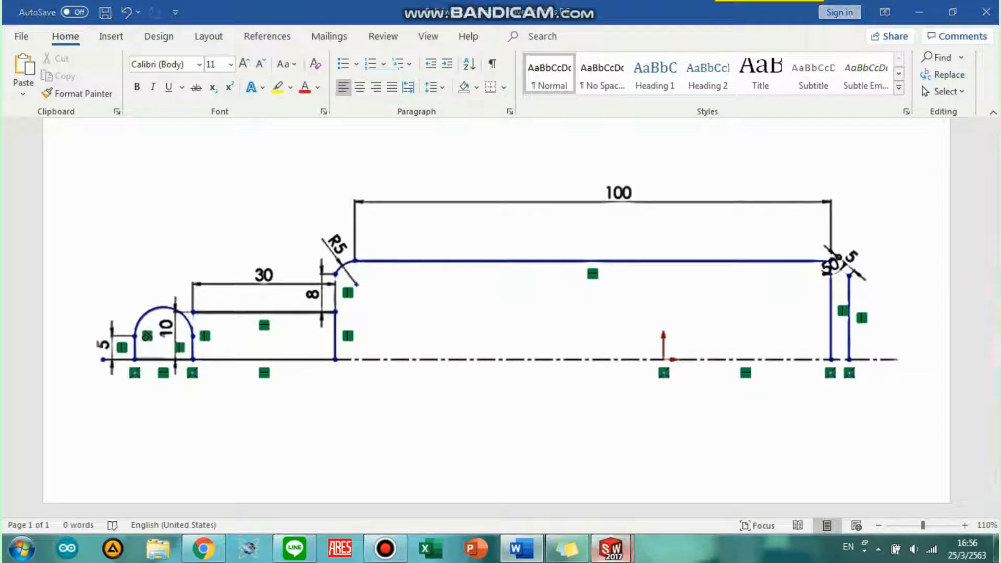
{"action": "mouse_move", "coordinate": [610, 549]}
{"action": "left_click", "coordinate": [686, 472]}
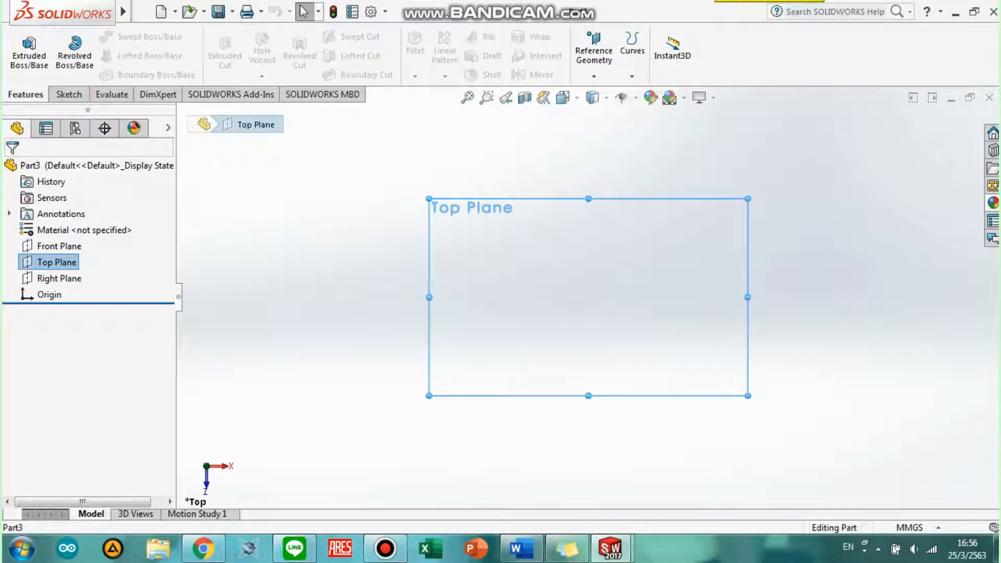
{"action": "left_click", "coordinate": [69, 94]}
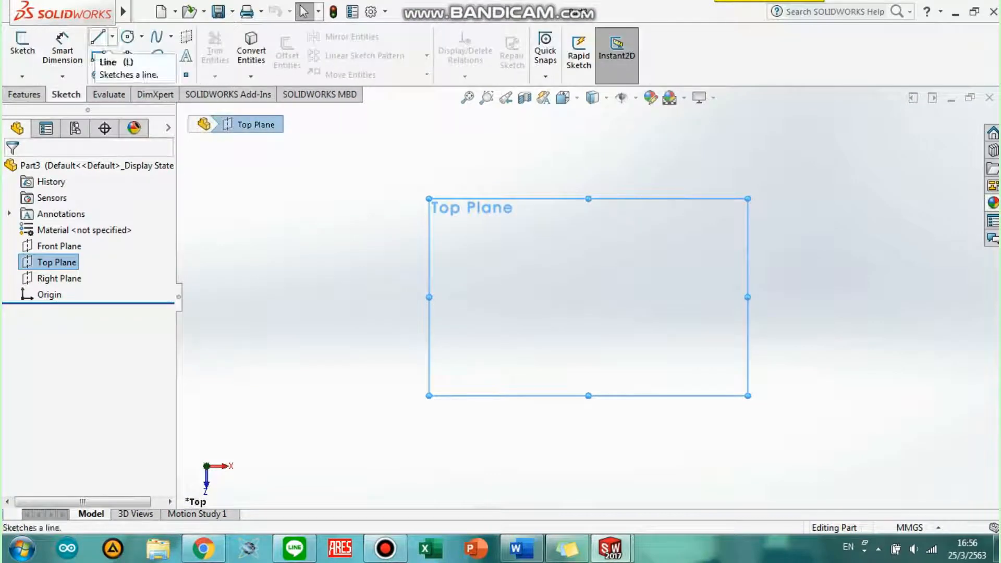
{"action": "left_click", "coordinate": [111, 37]}
{"action": "left_click", "coordinate": [127, 72]}
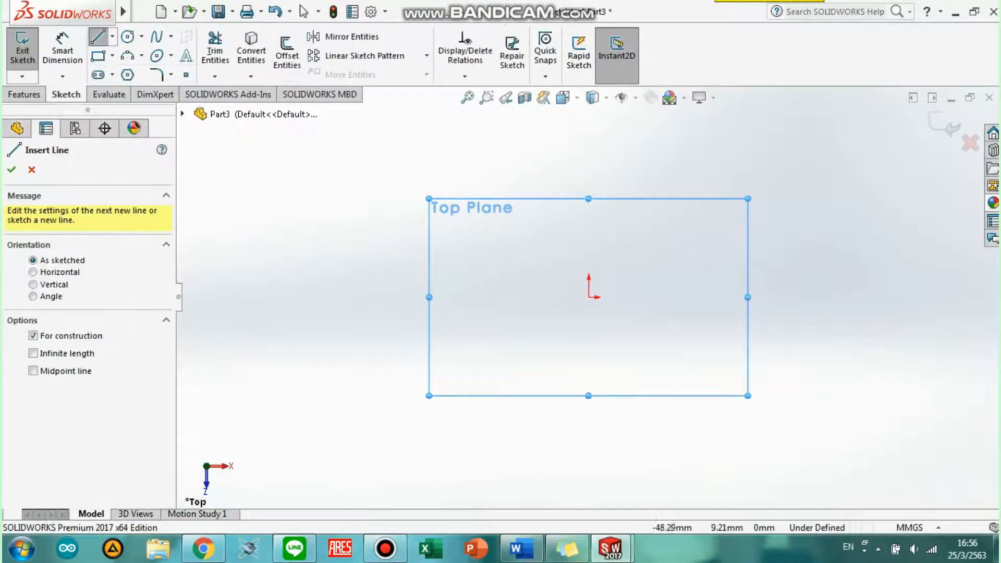
{"action": "left_click", "coordinate": [588, 297]}
{"action": "left_click", "coordinate": [454, 297]}
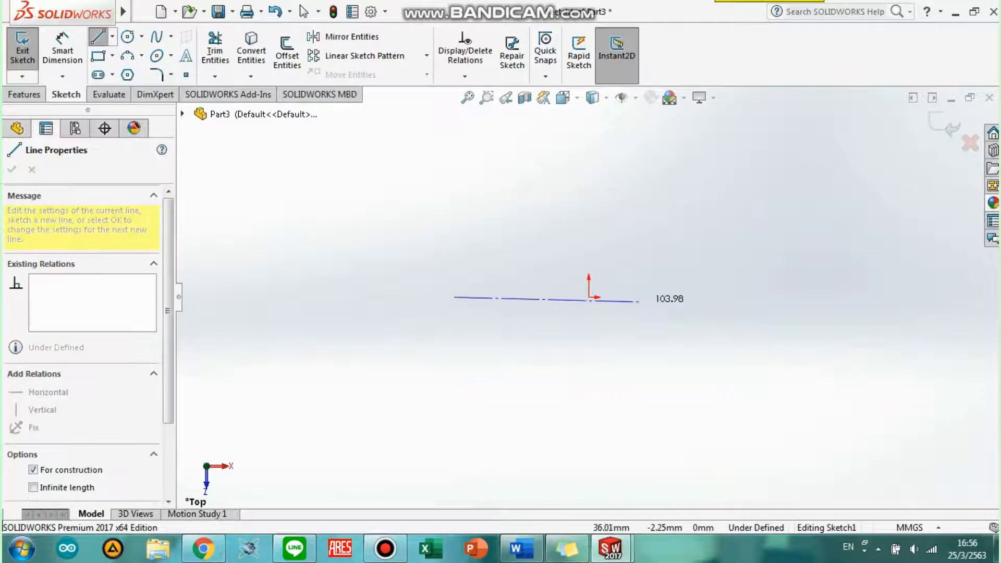
{"action": "left_click", "coordinate": [754, 298]}
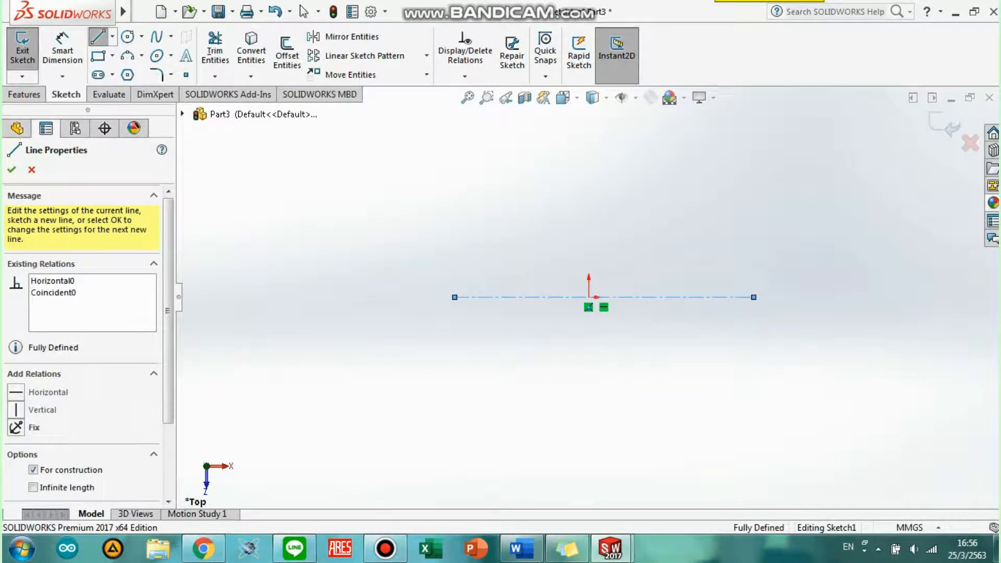
{"action": "key", "text": "Escape"}
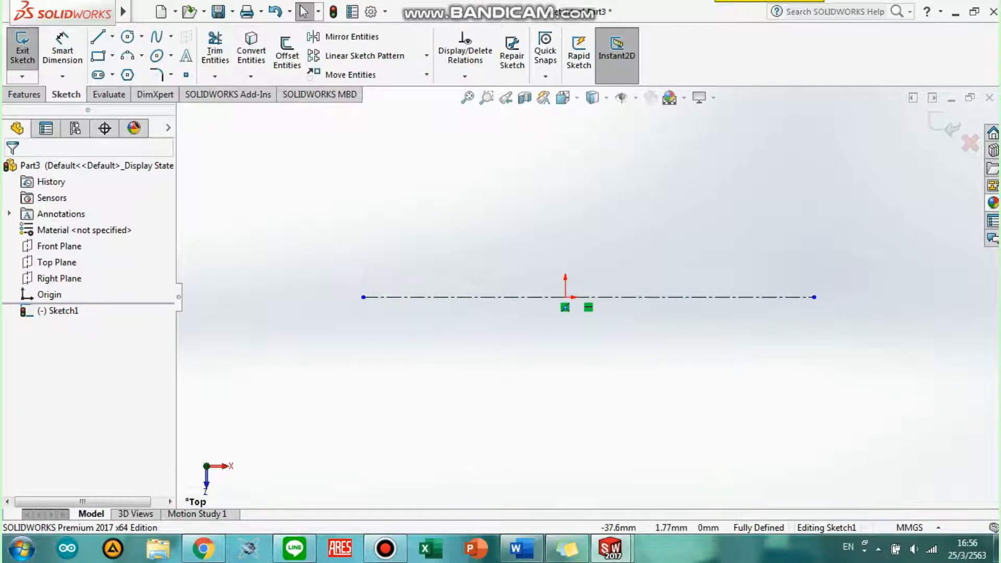
- Sketch a vertical line about 7.7 mm long upward from the centerline, near the centerline's left end
{"action": "scroll", "coordinate": [524, 292], "scroll_direction": "down", "scroll_amount": 3}
{"action": "scroll", "coordinate": [669, 307], "scroll_direction": "down", "scroll_amount": 2}
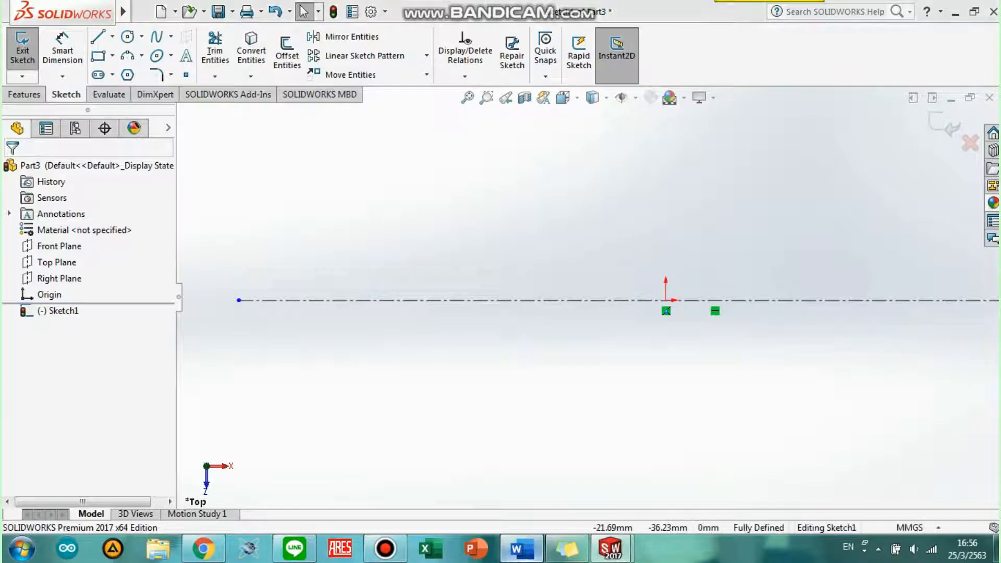
{"action": "left_click", "coordinate": [522, 548]}
{"action": "key", "text": "alt+Tab"}
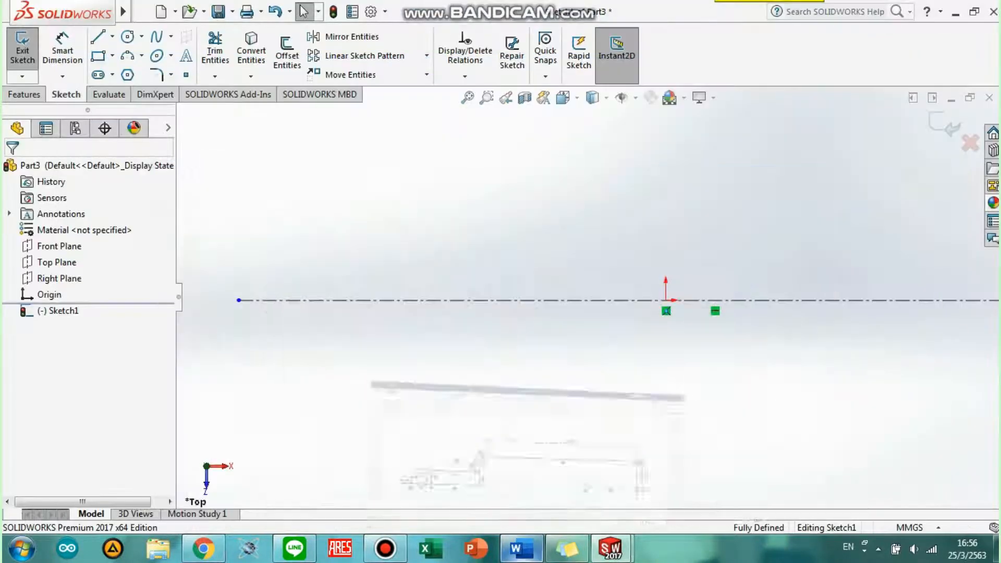
{"action": "left_click", "coordinate": [97, 36]}
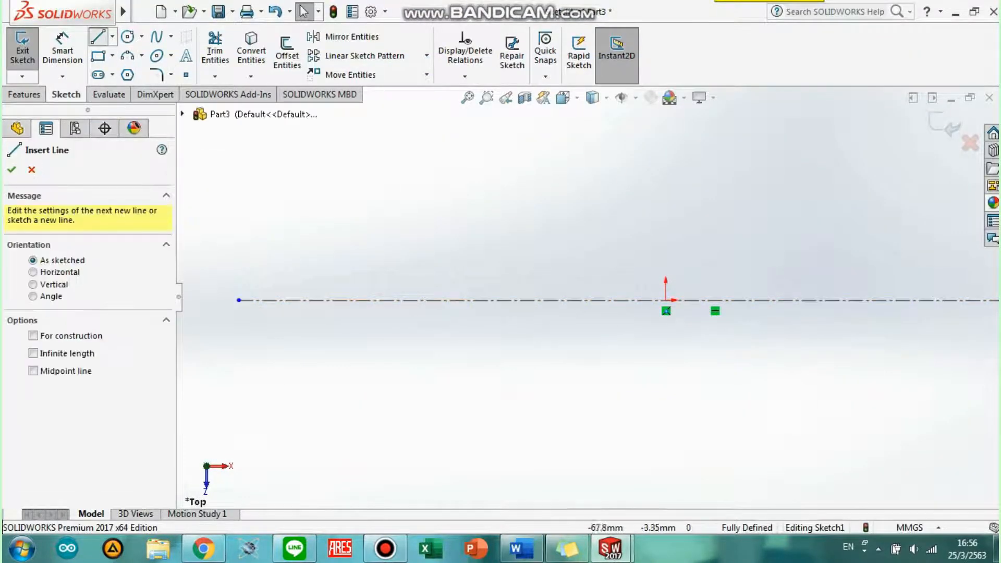
{"action": "left_click", "coordinate": [262, 300]}
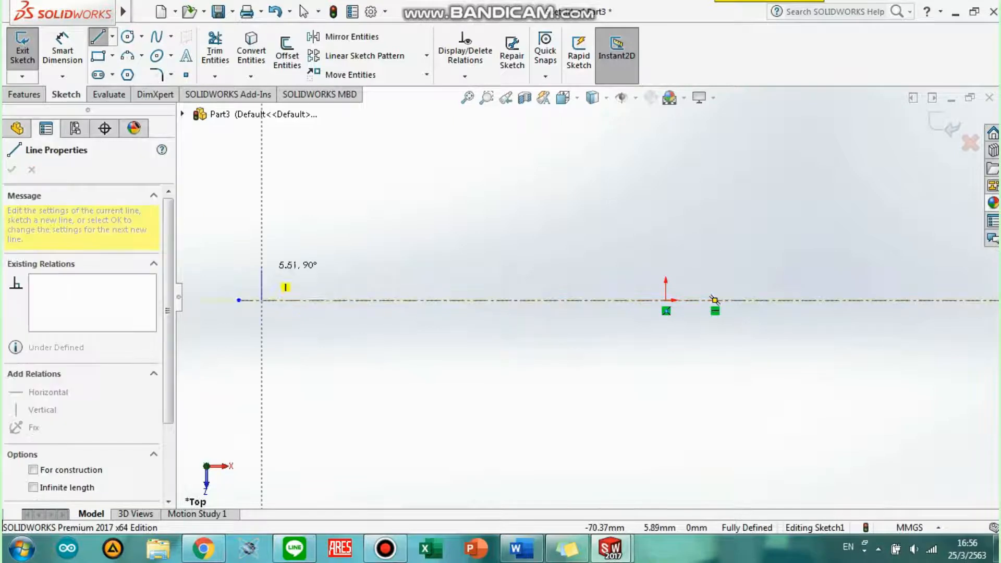
{"action": "double_click", "coordinate": [262, 257]}
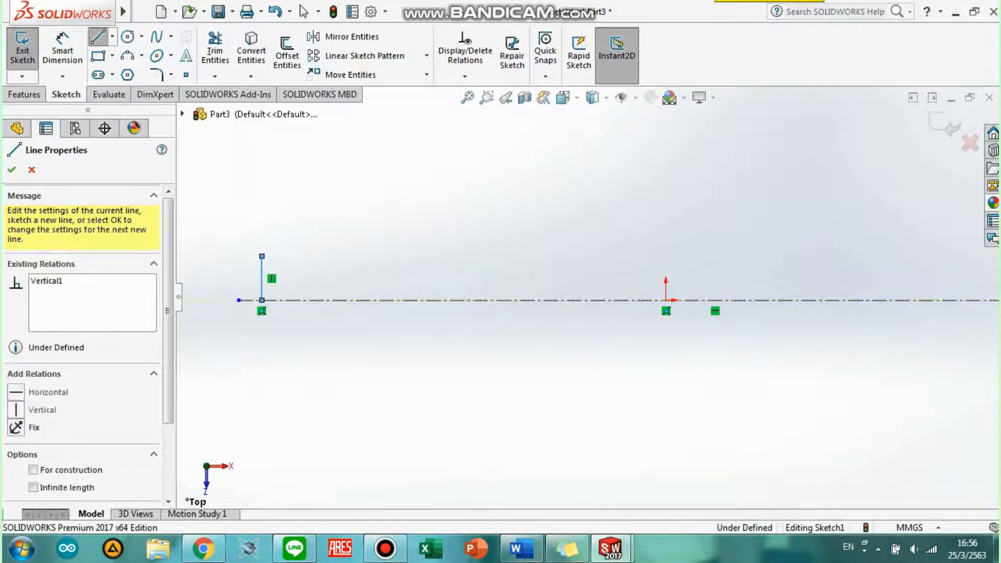
{"action": "key", "text": "Escape"}
- Dimension the vertical line's length and set it to 5 mm
{"action": "left_click", "coordinate": [62, 50]}
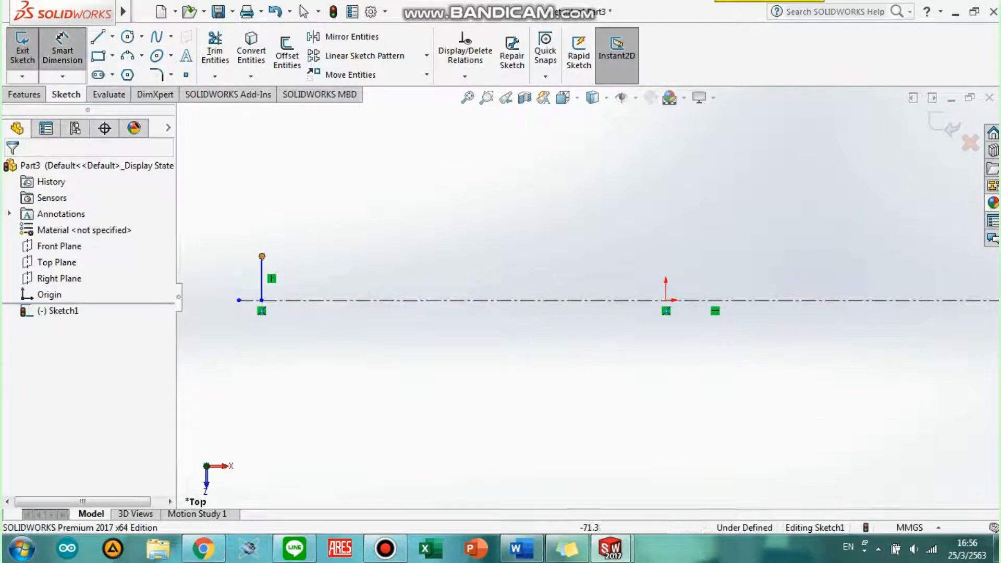
{"action": "left_click", "coordinate": [262, 277]}
{"action": "left_click", "coordinate": [234, 275]}
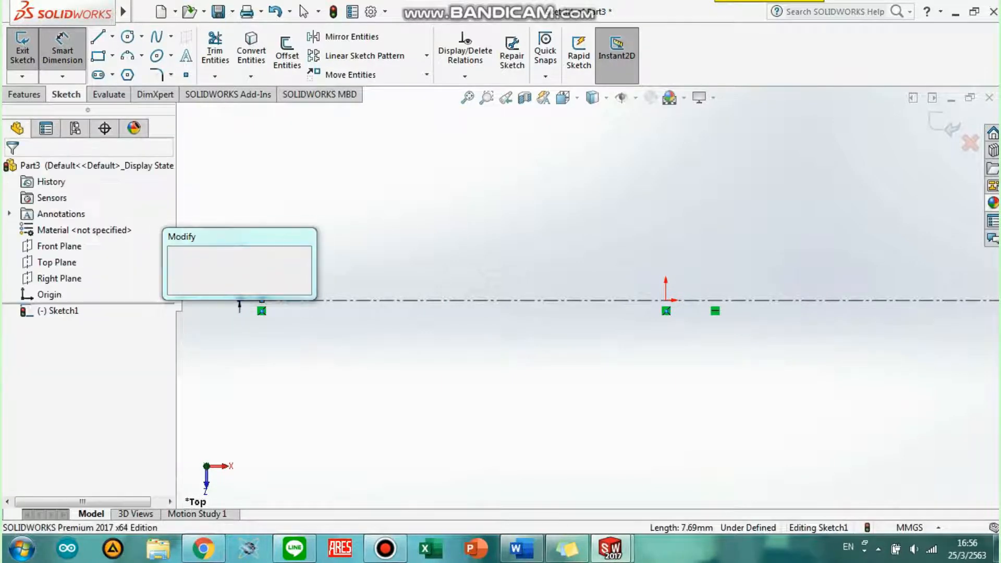
{"action": "type", "text": "5"}
{"action": "key", "text": "Return"}
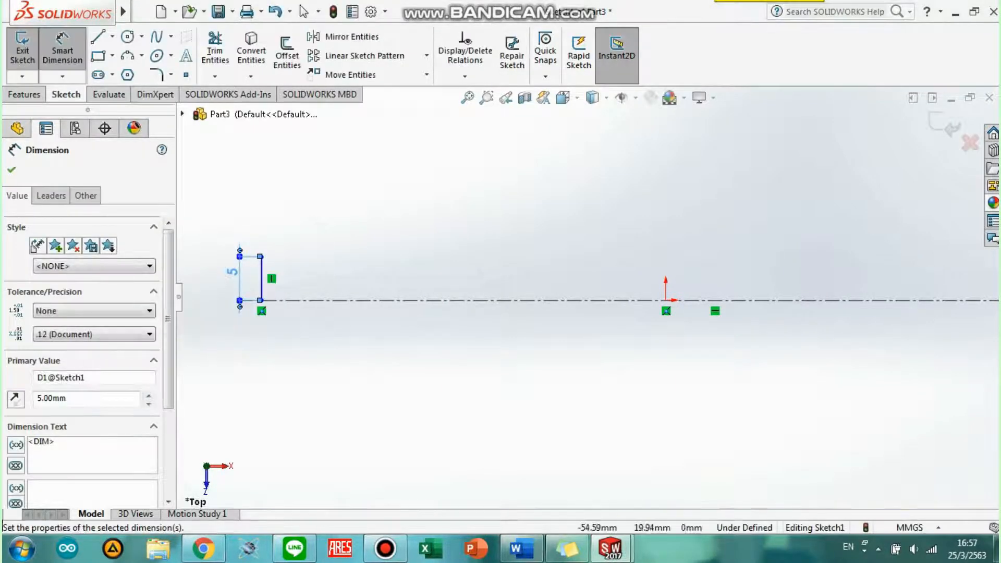
- Sketch a 3 Point Arc of about 2.55 mm radius and 180° rightward from the vertical line's upper end, tangent to the line
{"action": "left_click", "coordinate": [141, 56]}
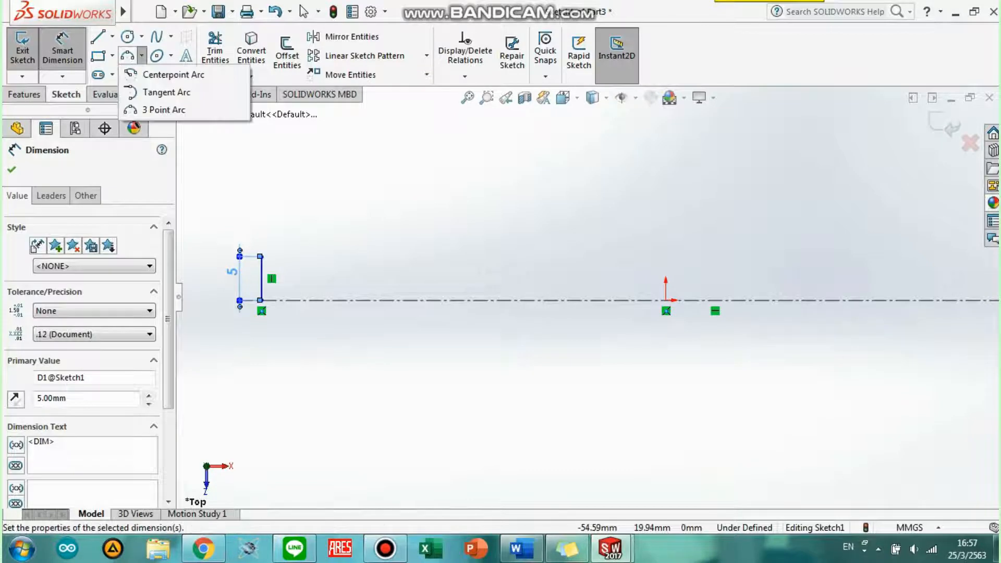
{"action": "left_click", "coordinate": [159, 107]}
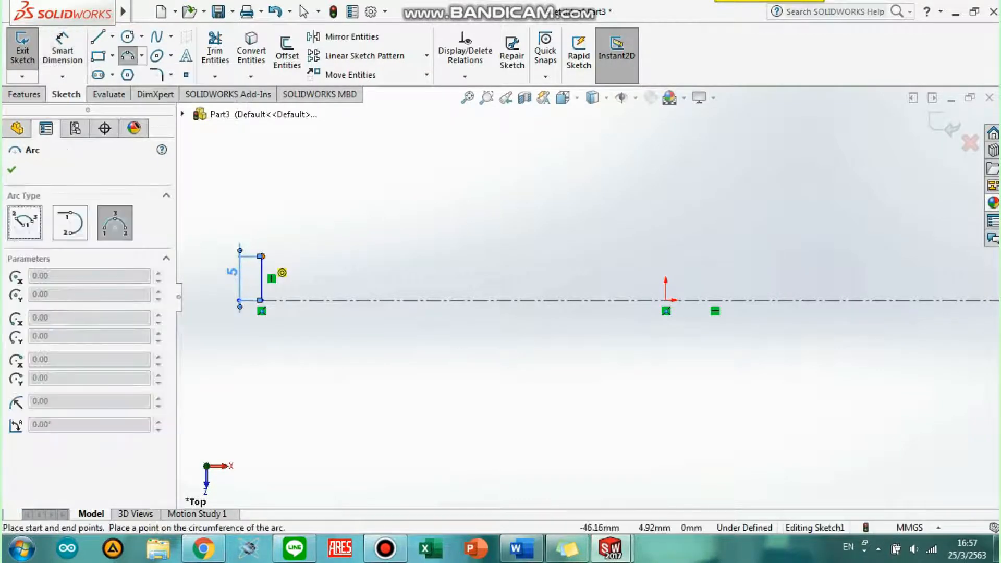
{"action": "left_click", "coordinate": [261, 256]}
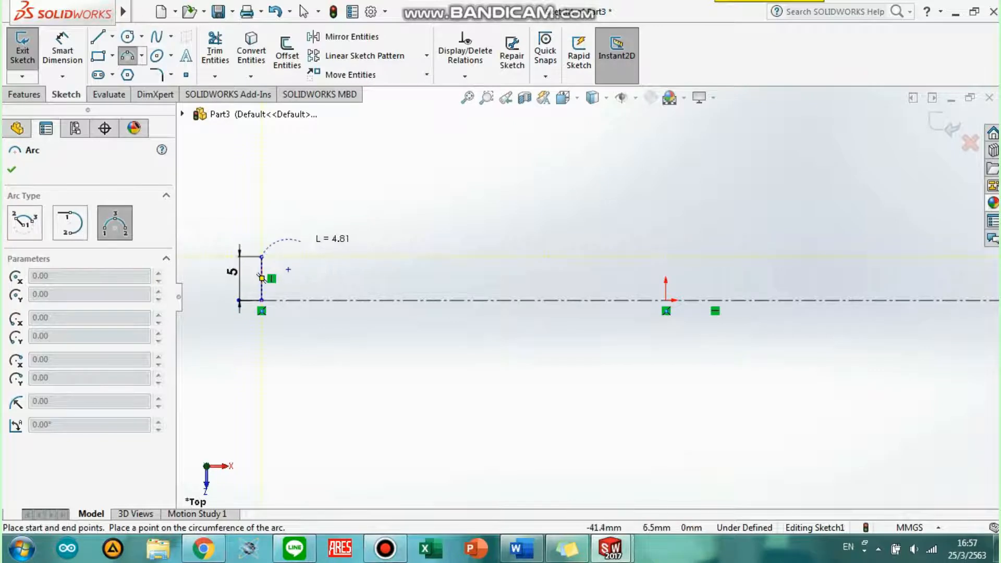
{"action": "left_click", "coordinate": [306, 256]}
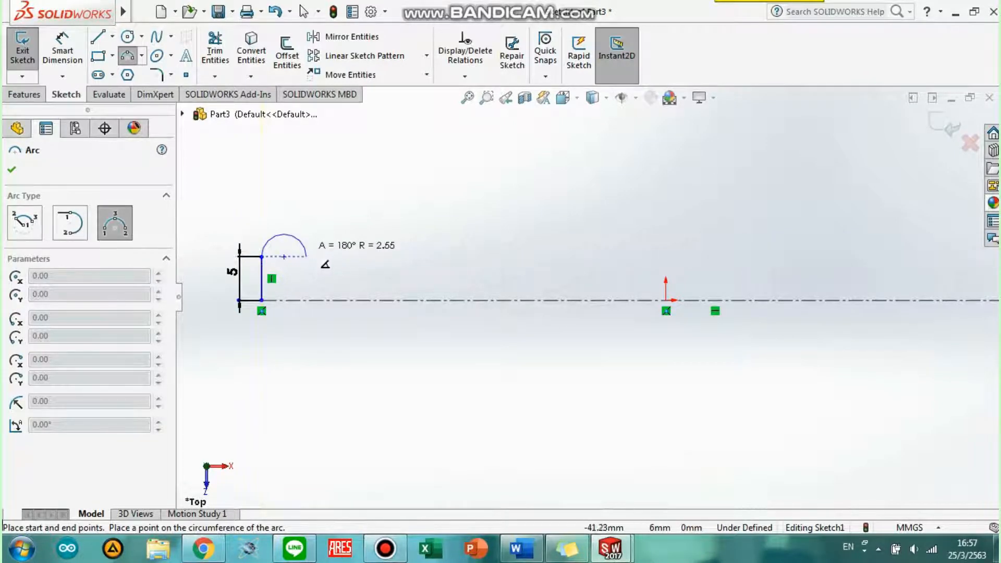
{"action": "left_click", "coordinate": [325, 261]}
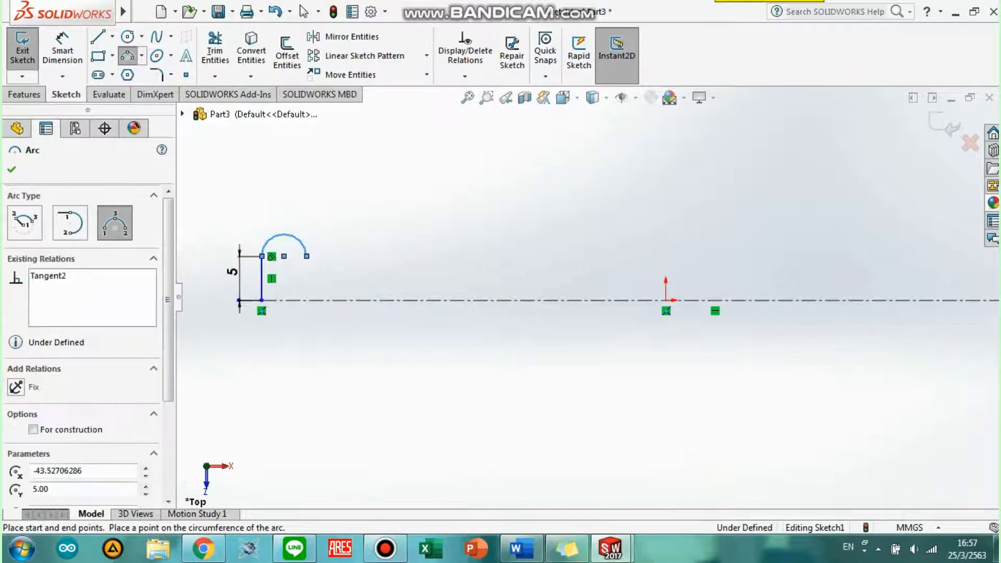
{"action": "key", "text": "Escape"}
- Try to dimension the arc with a radius of 10 mm
{"action": "left_click", "coordinate": [62, 53]}
{"action": "left_click", "coordinate": [284, 235]}
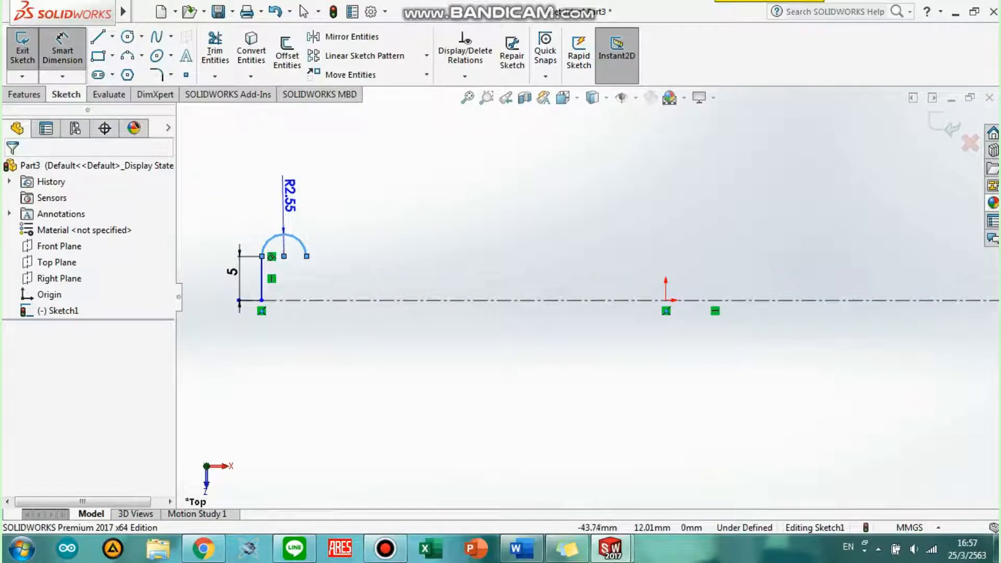
{"action": "left_click", "coordinate": [269, 203]}
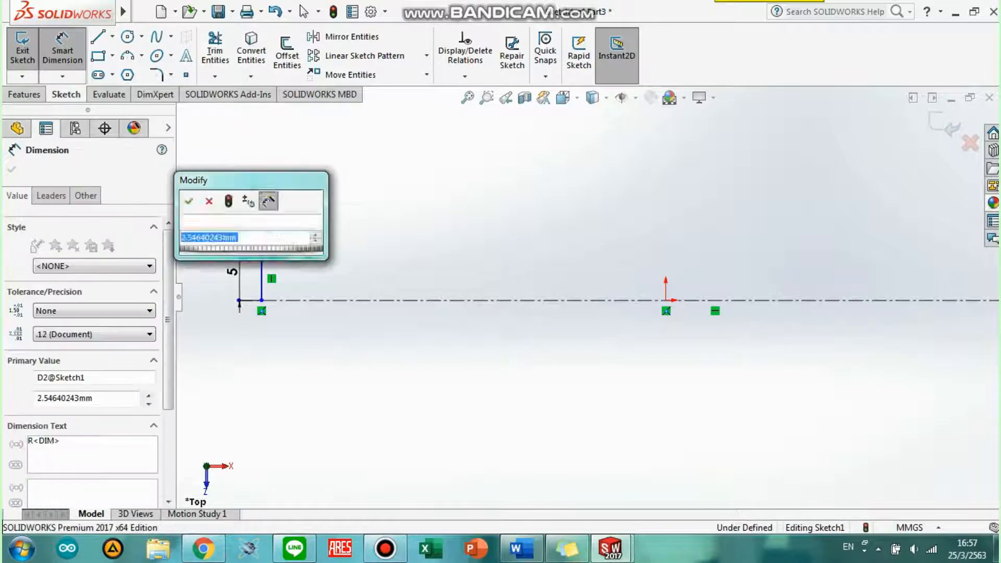
{"action": "type", "text": "10"}
{"action": "key", "text": "Return"}
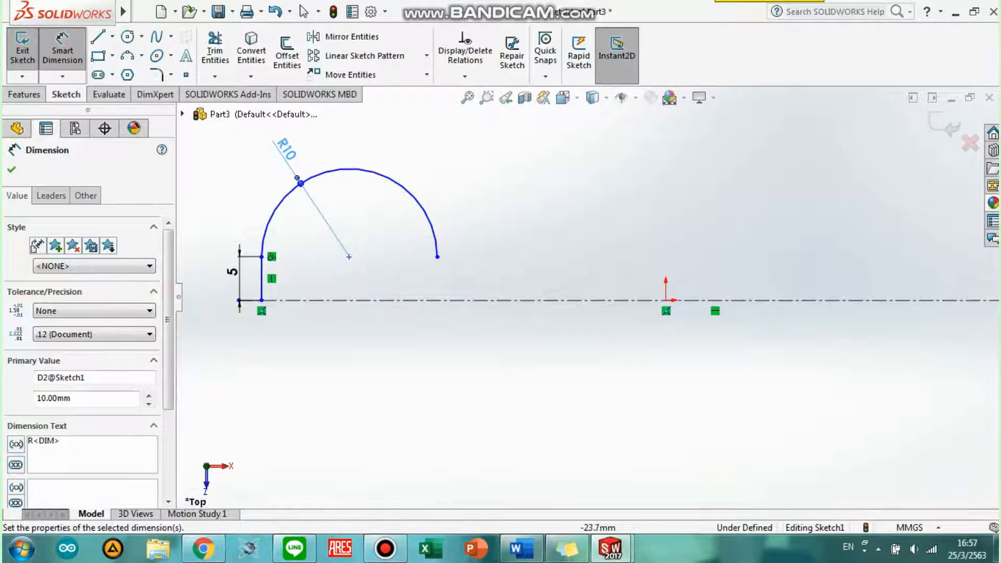
- Check the reference drawing in Word, undo the last radius change in SOLIDWORKS, and delete the arc's radius dimension
{"action": "left_click", "coordinate": [521, 548]}
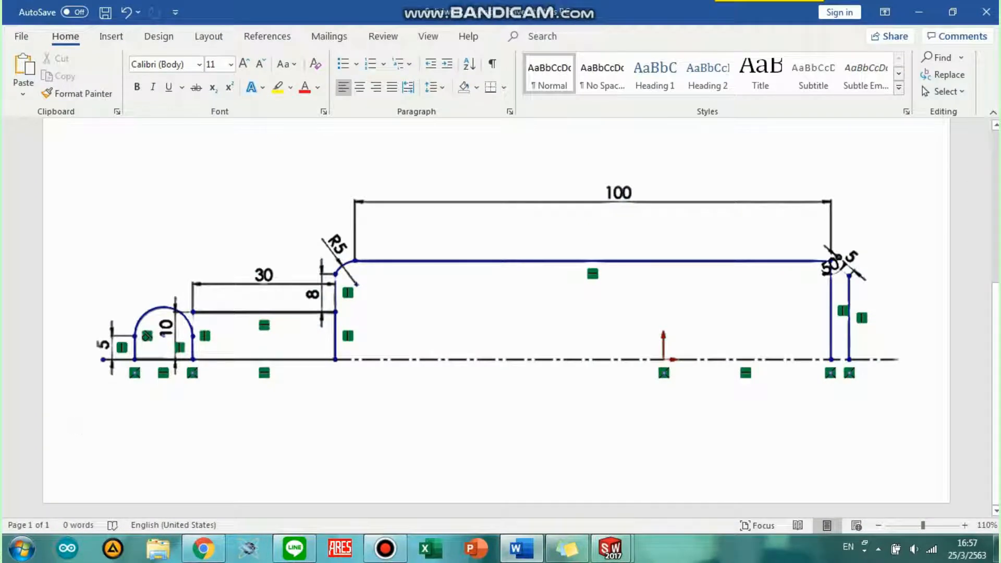
{"action": "left_click", "coordinate": [521, 548]}
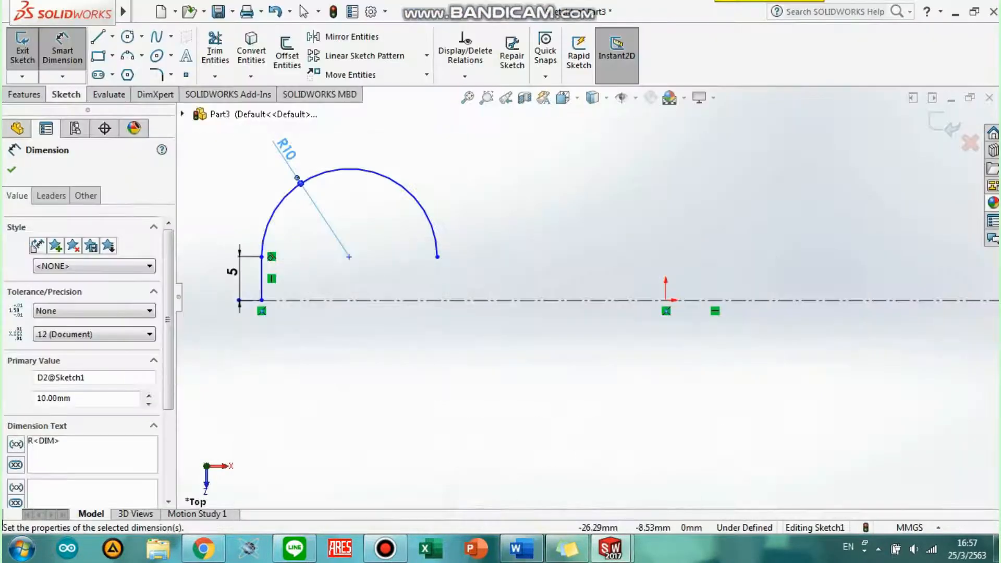
{"action": "left_click", "coordinate": [275, 11]}
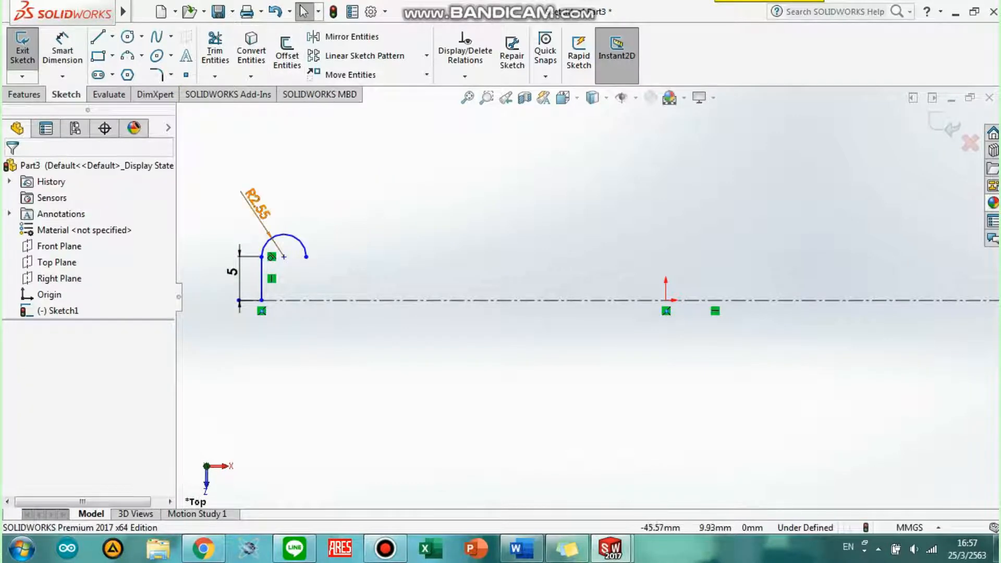
{"action": "left_click", "coordinate": [260, 219]}
{"action": "right_click", "coordinate": [256, 206]}
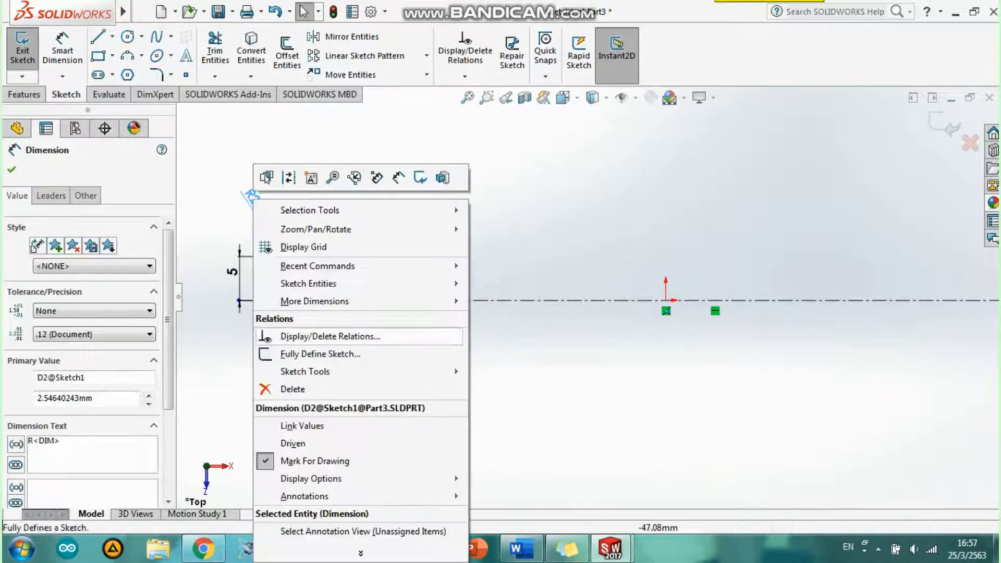
{"action": "left_click", "coordinate": [291, 389]}
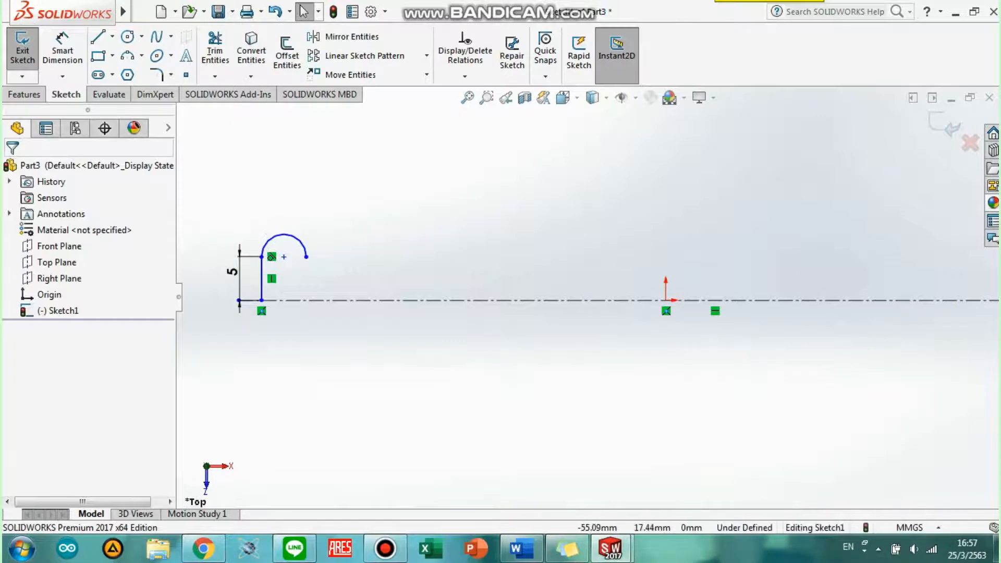
- Dimension the horizontal distance between the arc's two endpoints as 10 mm
{"action": "left_click", "coordinate": [63, 52]}
{"action": "left_click", "coordinate": [262, 256]}
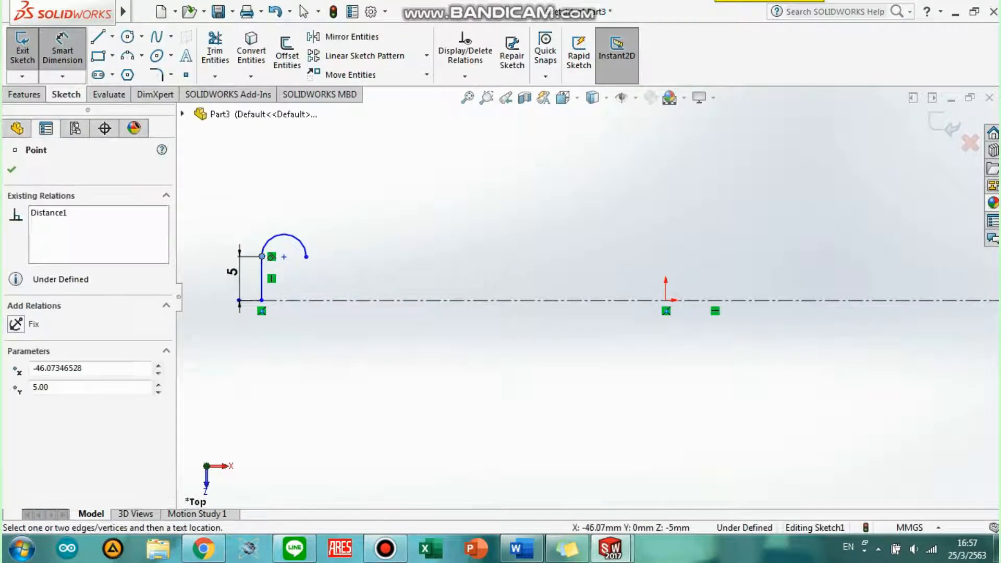
{"action": "left_click", "coordinate": [307, 256]}
{"action": "left_click", "coordinate": [286, 209]}
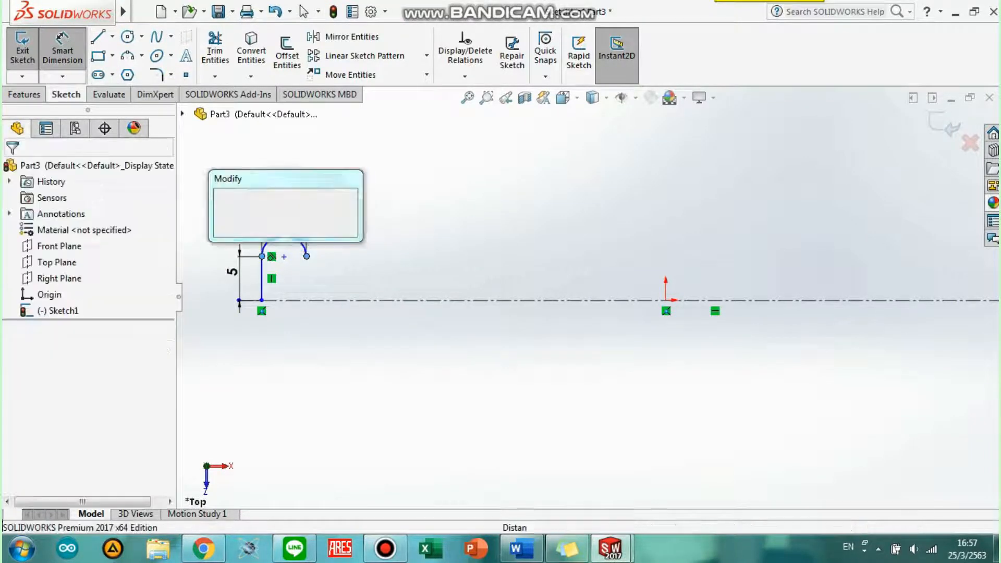
{"action": "type", "text": "10"}
{"action": "key", "text": "Return"}
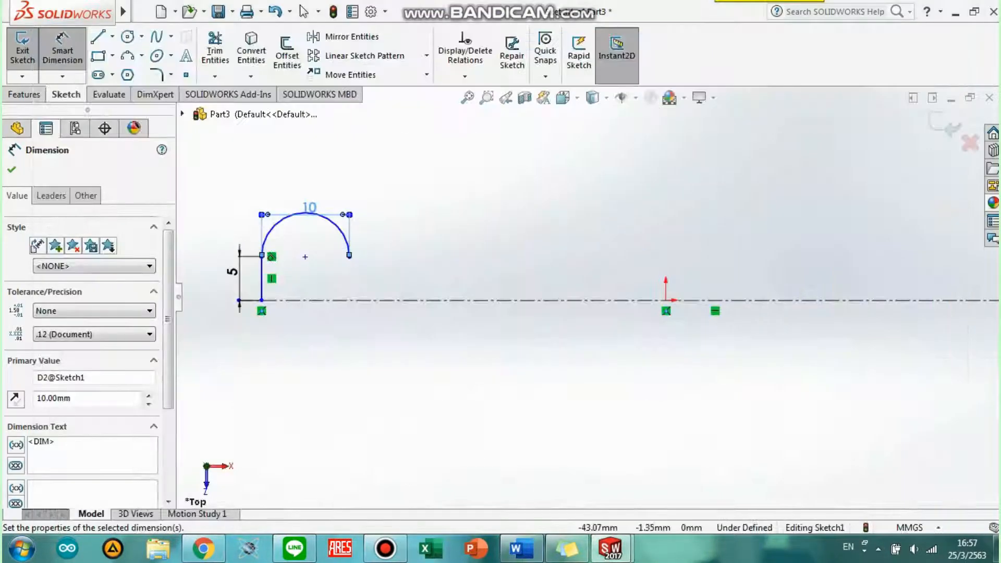
- Sketch a vertical line about 5 mm long from the arc's right endpoint down to the centerline
{"action": "left_click", "coordinate": [97, 37]}
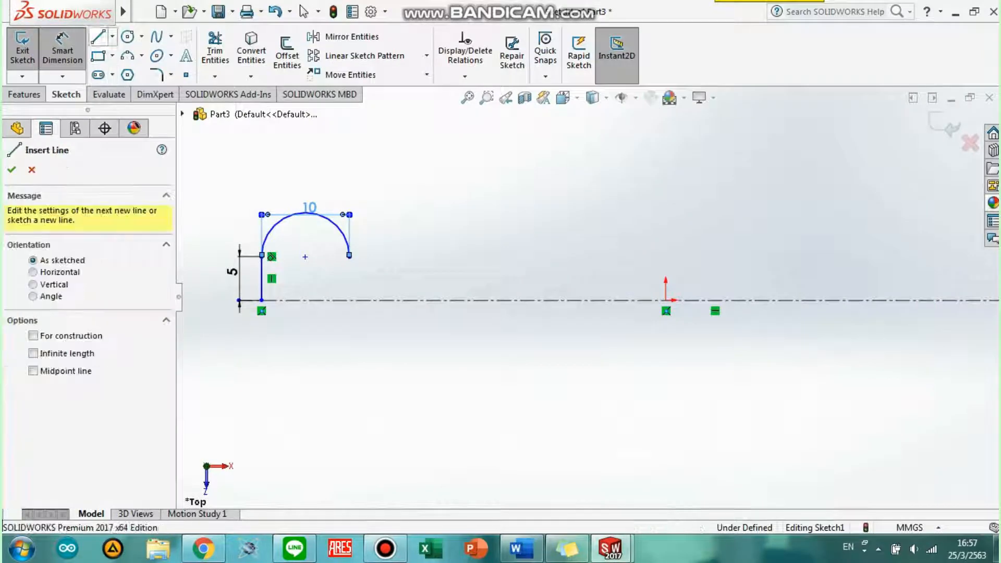
{"action": "left_click", "coordinate": [349, 256]}
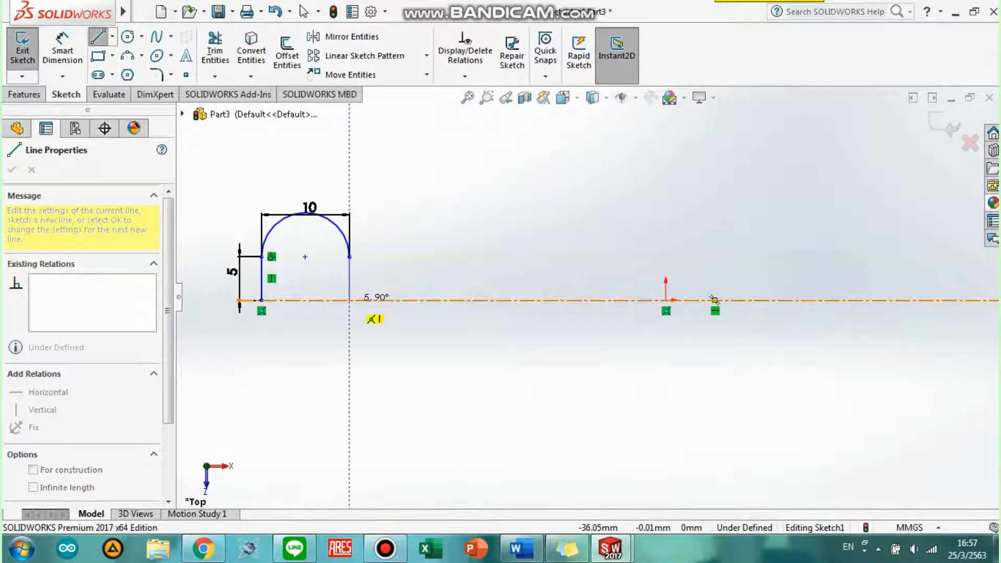
{"action": "left_click", "coordinate": [349, 300]}
{"action": "key", "text": "Escape"}
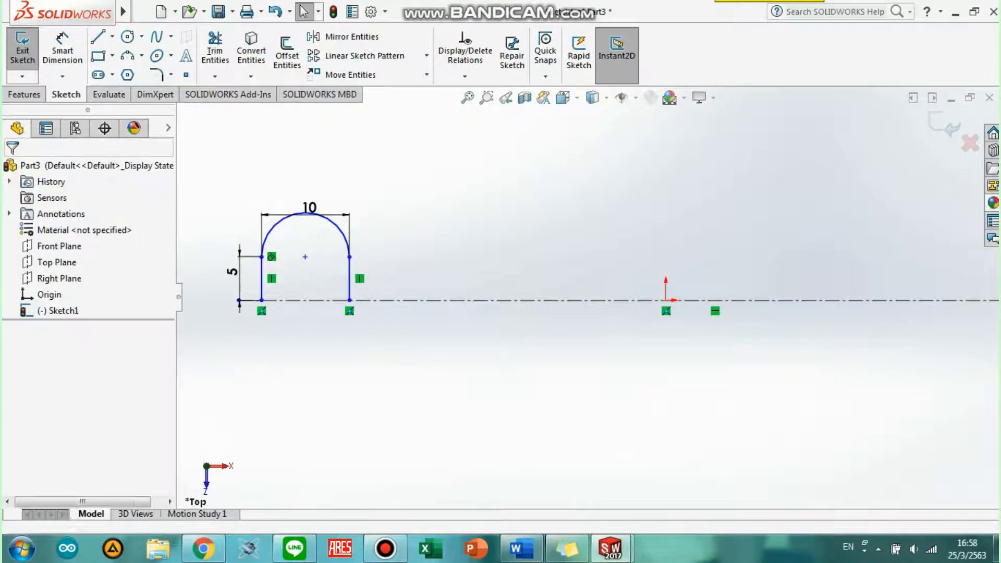
{"action": "scroll", "coordinate": [474, 237], "scroll_direction": "down", "scroll_amount": 4}
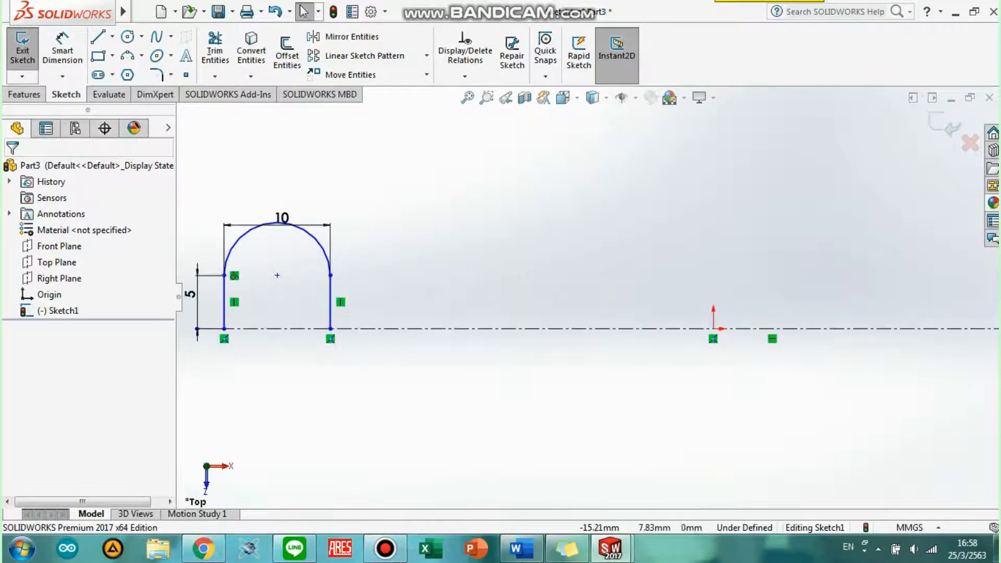
- Check the reference drawing in Word and sketch a rectangle about 19.4 by 7.7 mm in SOLIDWORKS from the right vertical line's lower endpoint
{"action": "left_click", "coordinate": [522, 550]}
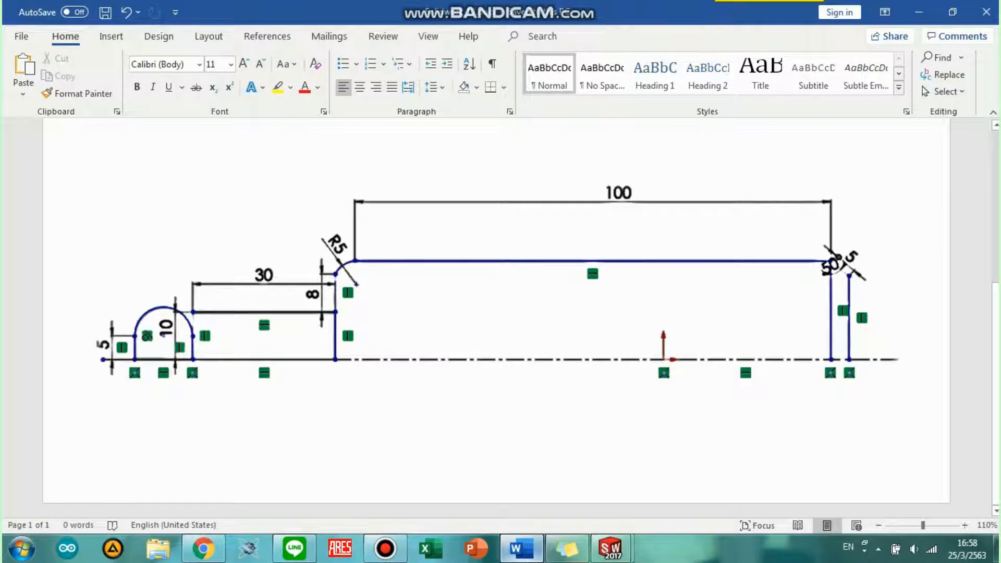
{"action": "key", "text": "alt+Tab"}
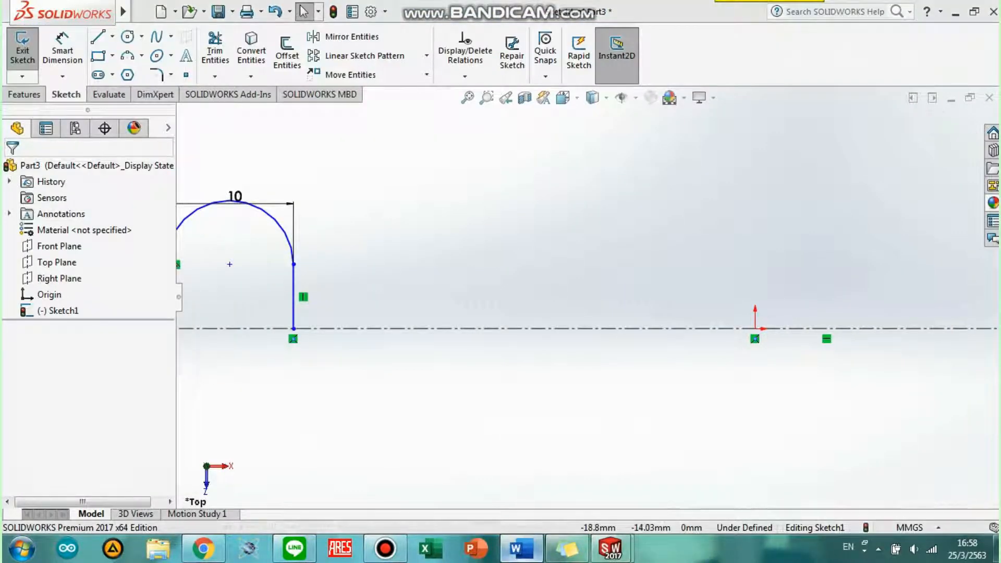
{"action": "key", "text": "alt+Tab"}
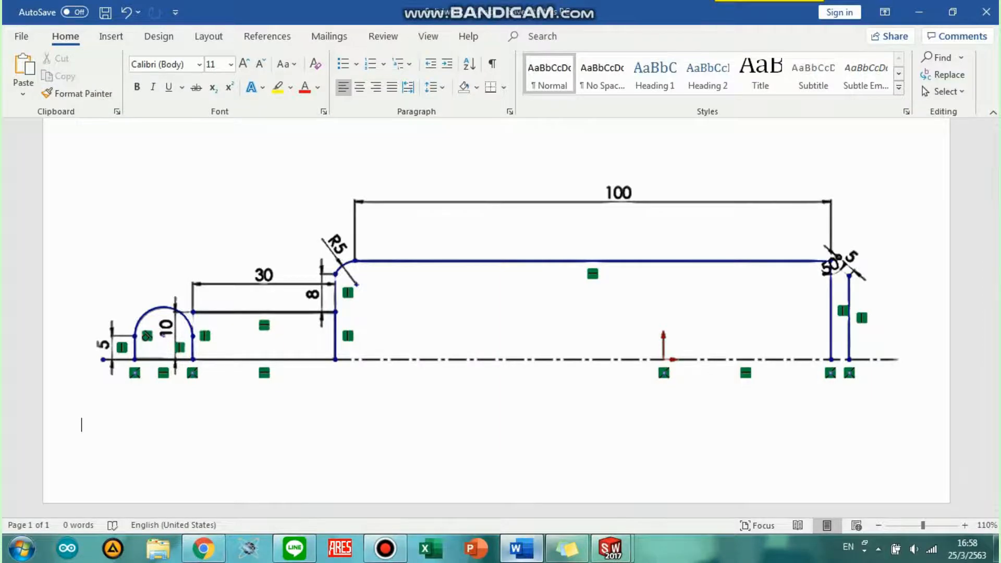
{"action": "key", "text": "alt+Tab"}
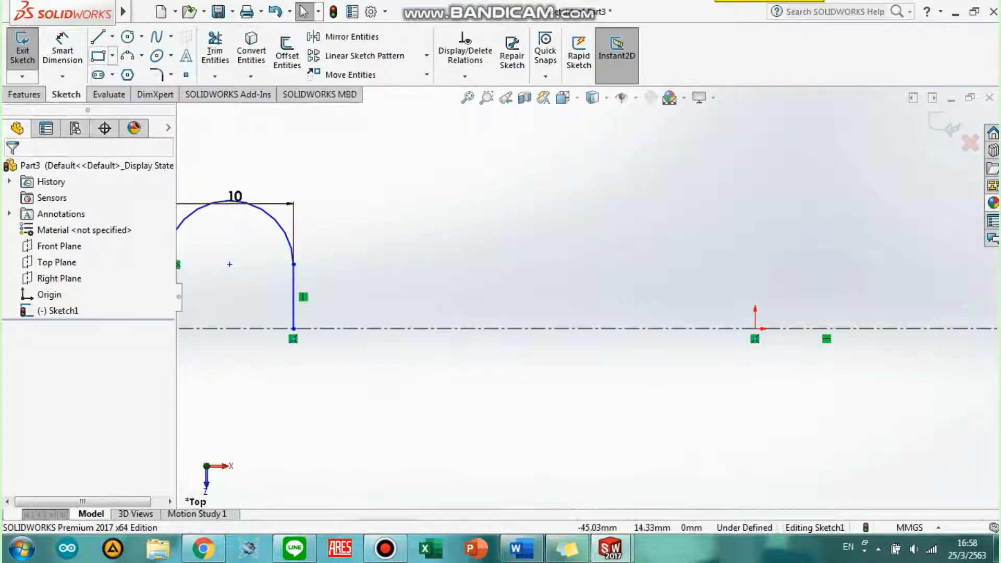
{"action": "left_click", "coordinate": [98, 56]}
{"action": "left_click", "coordinate": [294, 328]}
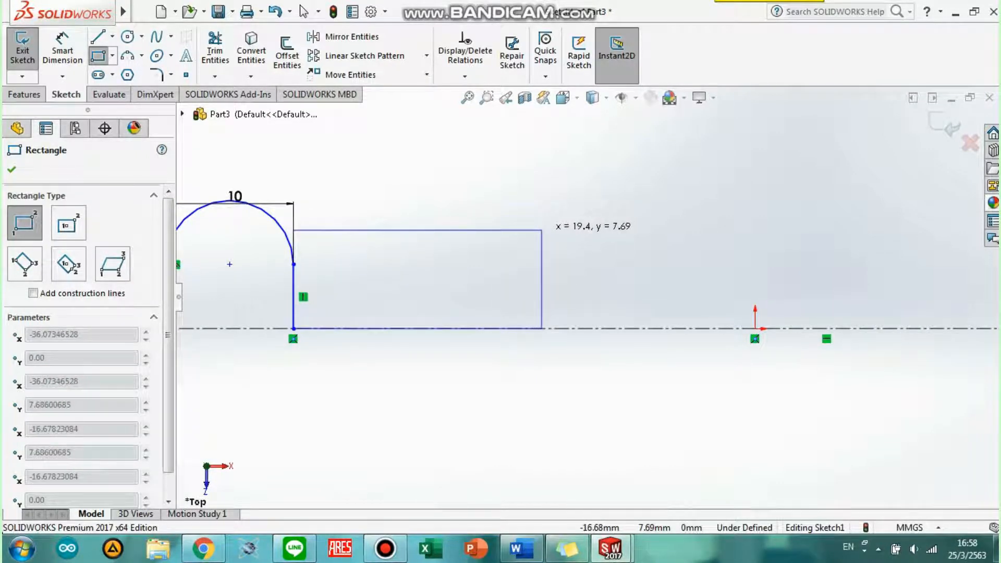
{"action": "left_click", "coordinate": [541, 230]}
{"action": "key", "text": "Escape"}
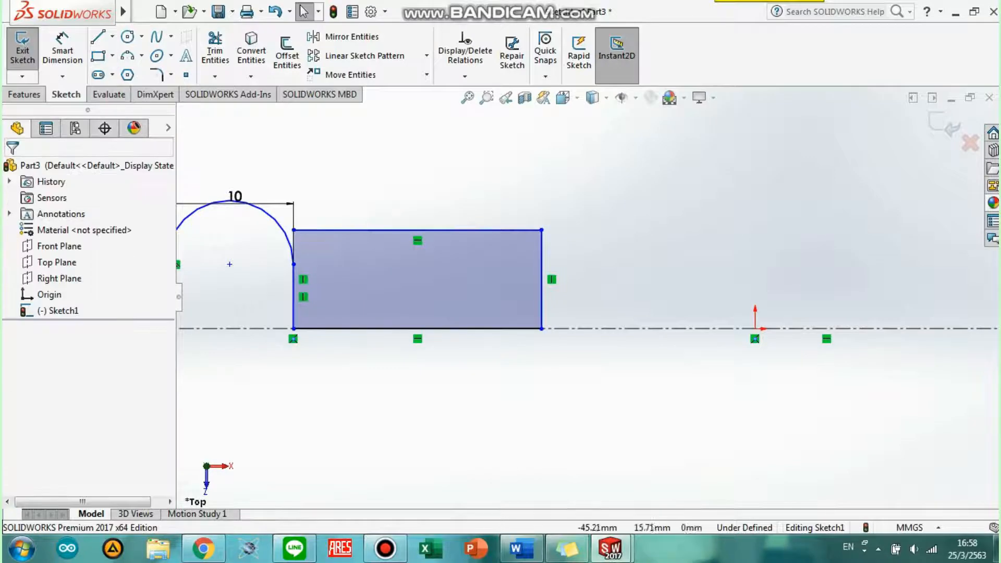
- Dimension the rectangle's upper edge as 30 mm
{"action": "left_click", "coordinate": [62, 50]}
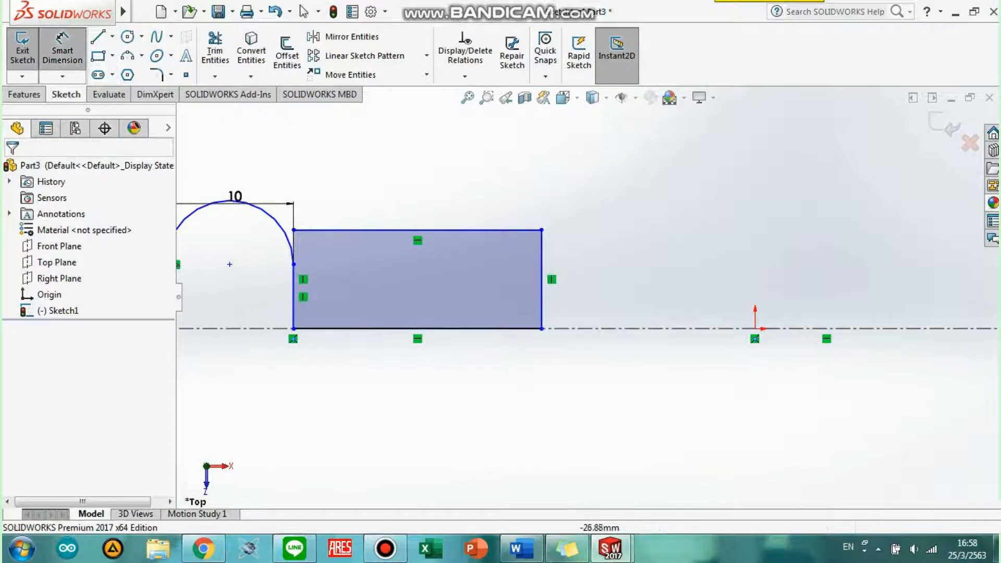
{"action": "left_click", "coordinate": [417, 230]}
{"action": "left_click", "coordinate": [417, 180]}
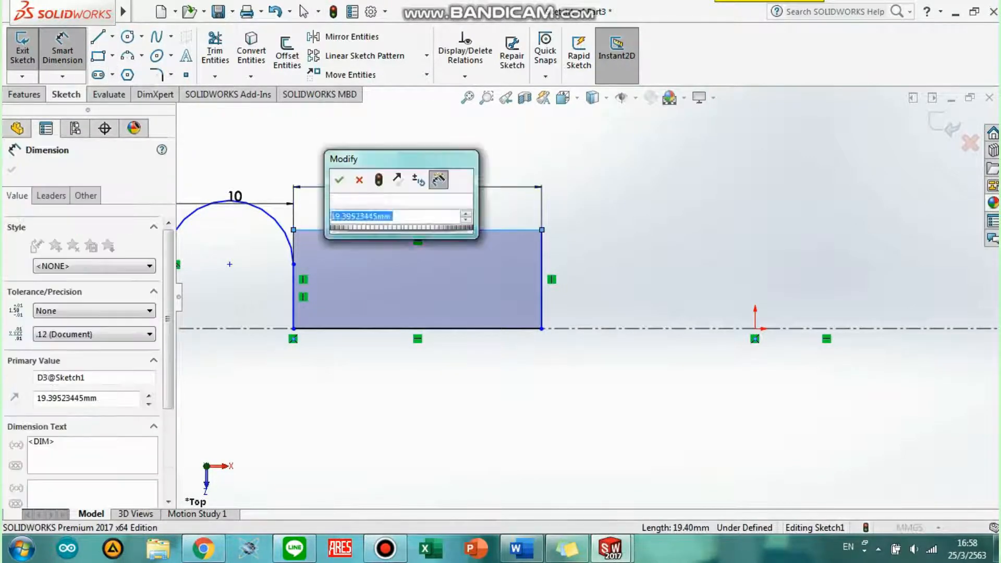
{"action": "type", "text": "30"}
{"action": "key", "text": "Return"}
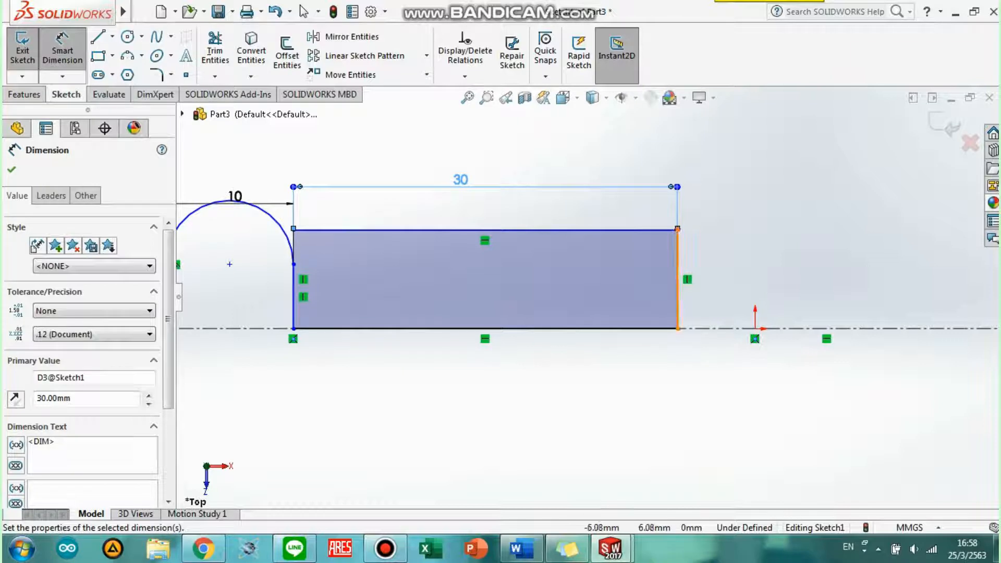
- Dimension the rectangle's right edge as 8 mm
{"action": "left_click", "coordinate": [677, 279]}
{"action": "left_click", "coordinate": [625, 271]}
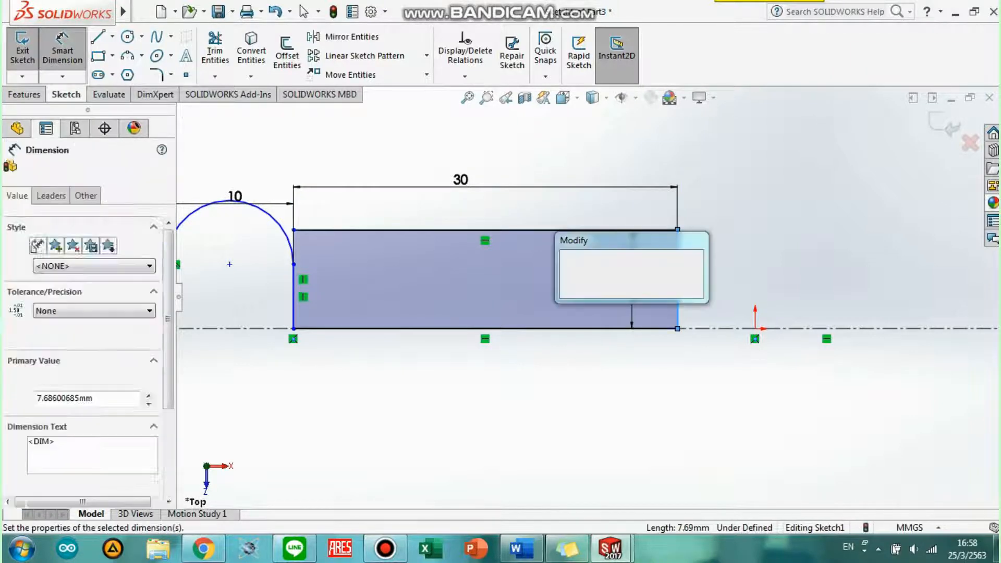
{"action": "type", "text": "8"}
{"action": "key", "text": "Return"}
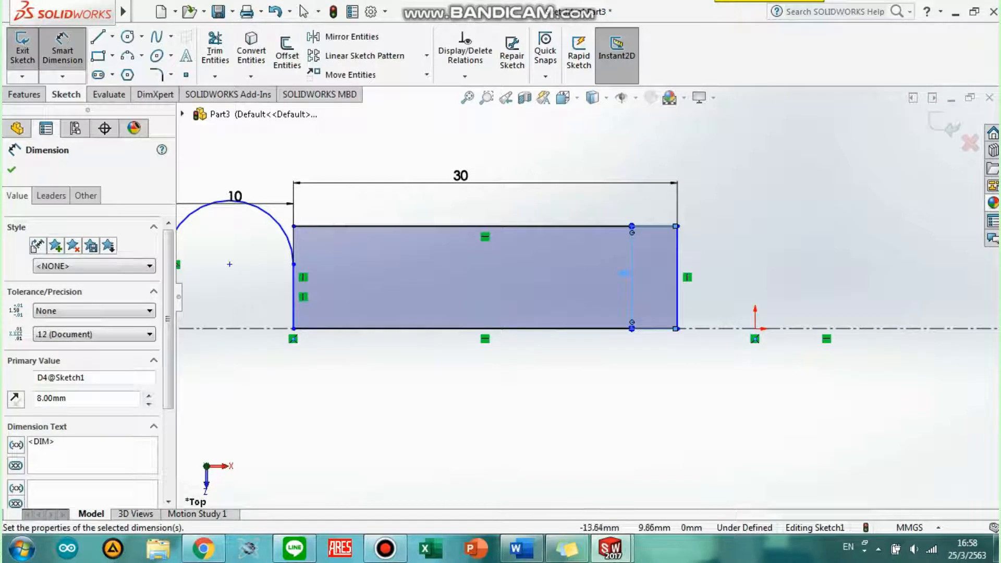
{"action": "left_click", "coordinate": [580, 202]}
- Examine the reference drawing in Word for the profile segments beyond the 30 mm section and return to the SOLIDWORKS sketch
{"action": "scroll", "coordinate": [788, 233], "scroll_direction": "down", "scroll_amount": 2}
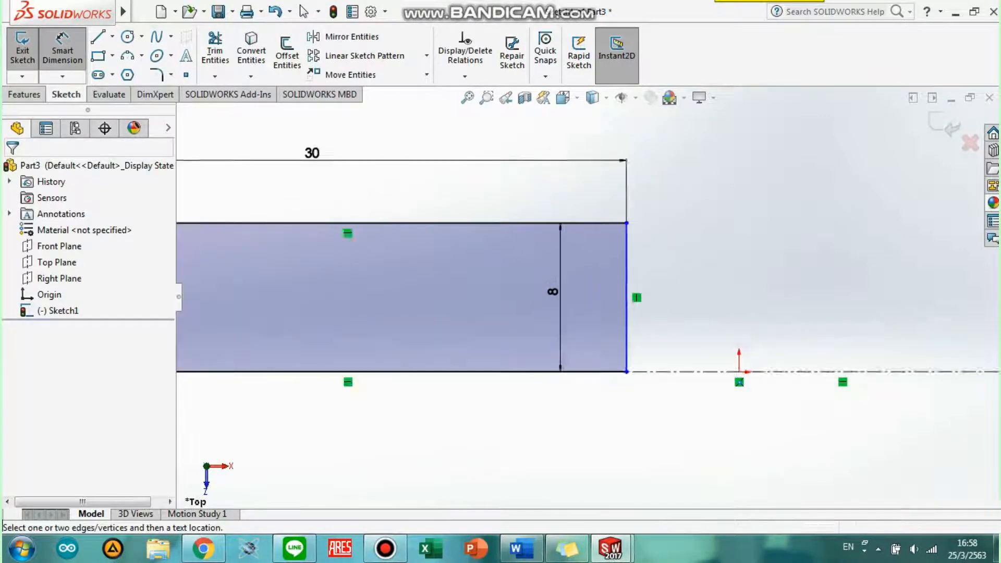
{"action": "scroll", "coordinate": [819, 273], "scroll_direction": "down", "scroll_amount": 1}
{"action": "scroll", "coordinate": [814, 271], "scroll_direction": "up", "scroll_amount": 9}
{"action": "scroll", "coordinate": [908, 290], "scroll_direction": "down", "scroll_amount": 3}
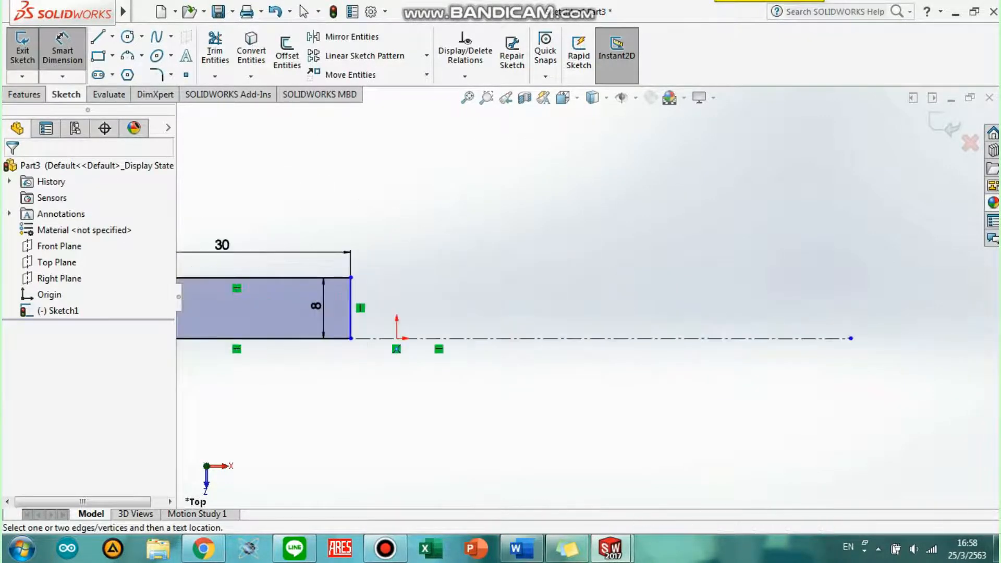
{"action": "scroll", "coordinate": [231, 292], "scroll_direction": "up", "scroll_amount": 1}
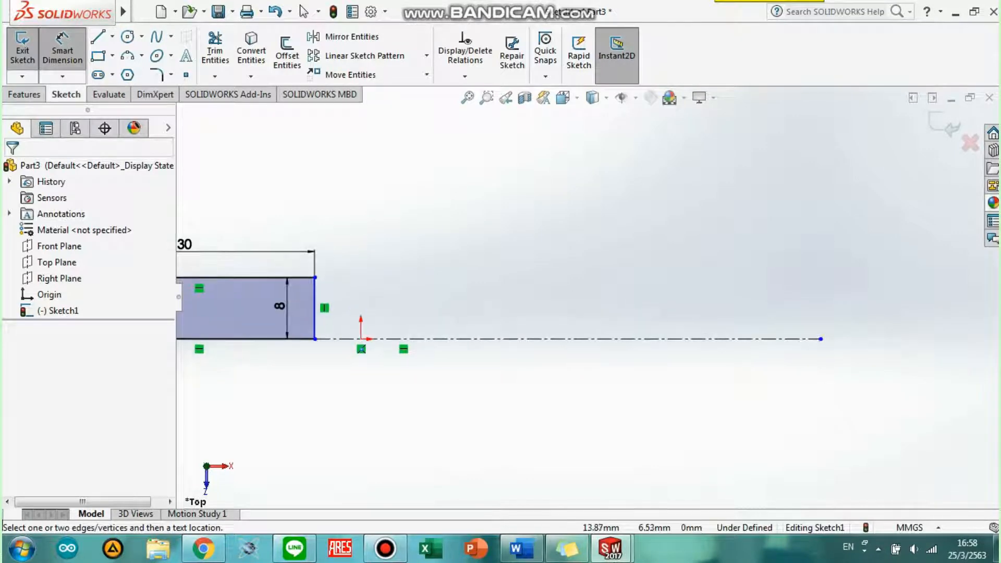
{"action": "scroll", "coordinate": [420, 309], "scroll_direction": "down", "scroll_amount": 1}
{"action": "left_click", "coordinate": [521, 549]}
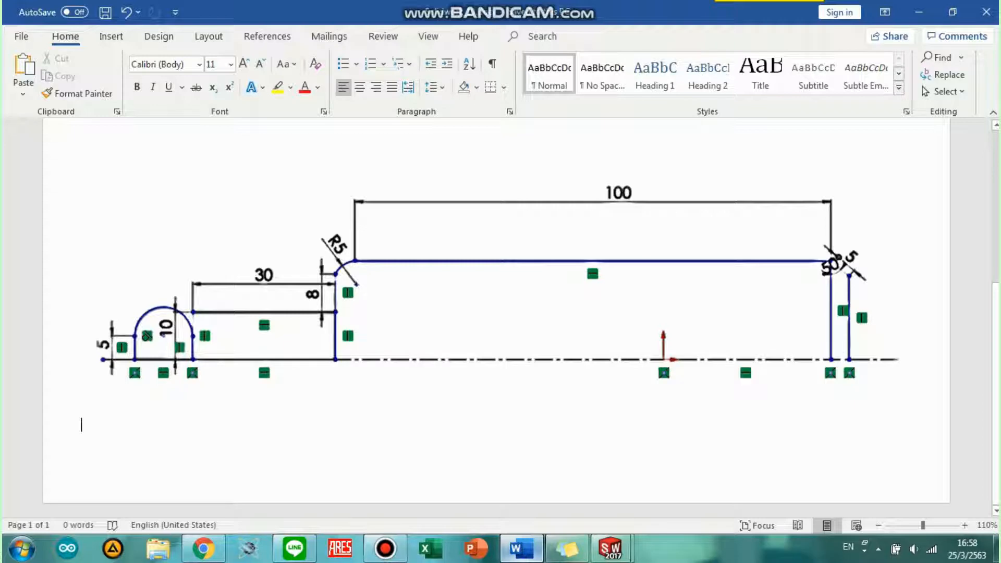
{"action": "left_click", "coordinate": [521, 548]}
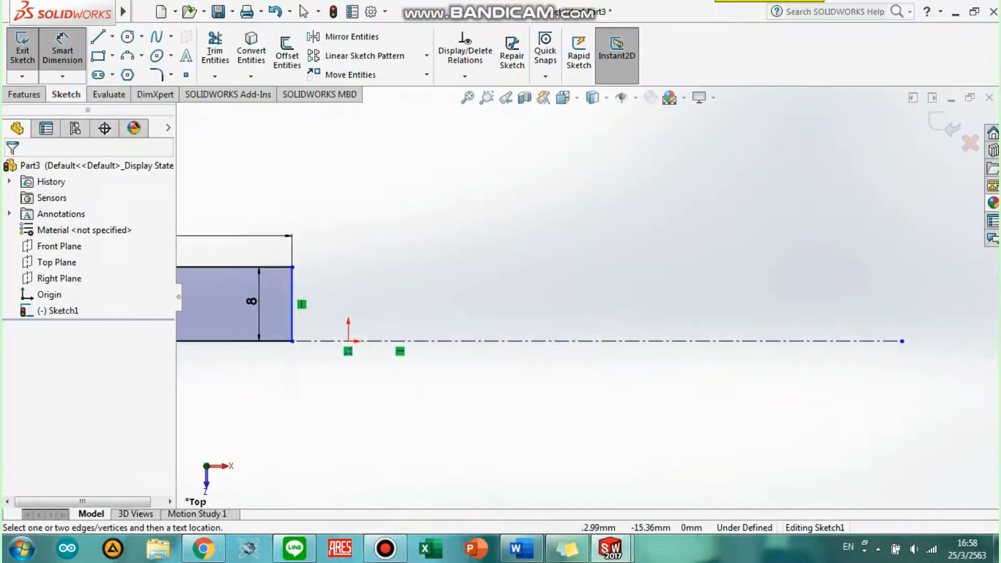
{"action": "left_click", "coordinate": [522, 549]}
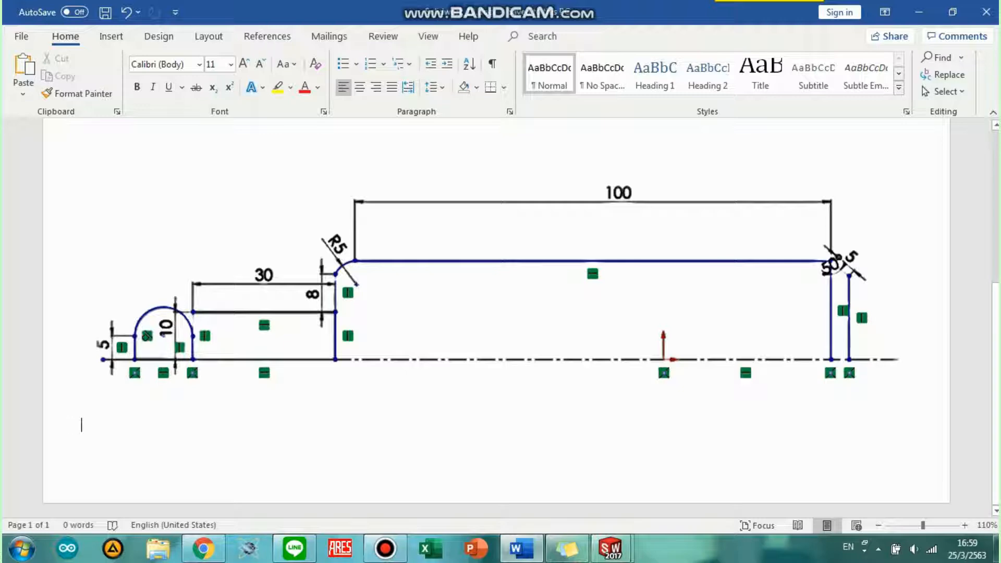
{"action": "left_click", "coordinate": [521, 549]}
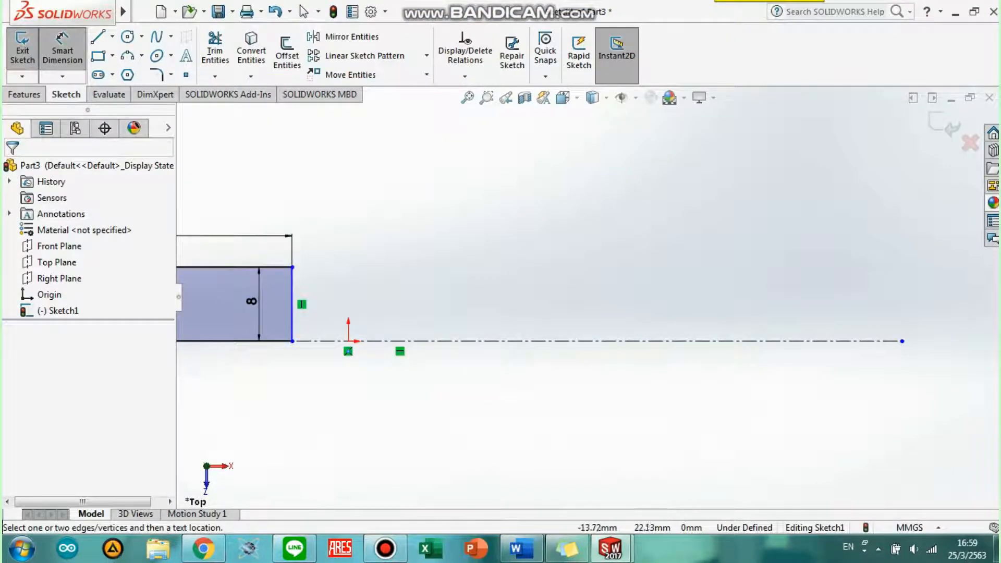
- Sketch a vertical line about 5 mm long upward from the rectangle's upper-right corner
{"action": "left_click", "coordinate": [97, 36]}
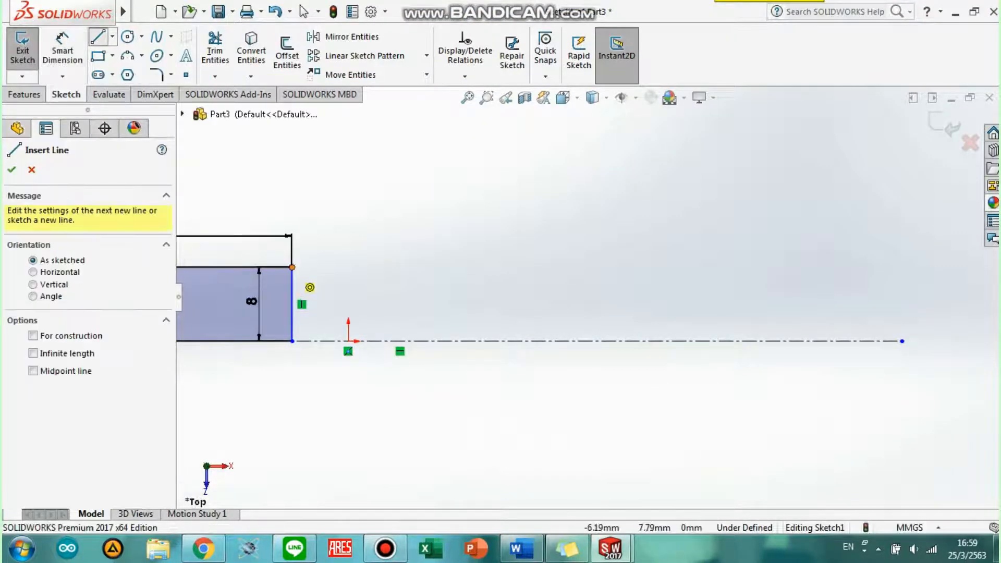
{"action": "left_click", "coordinate": [292, 267]}
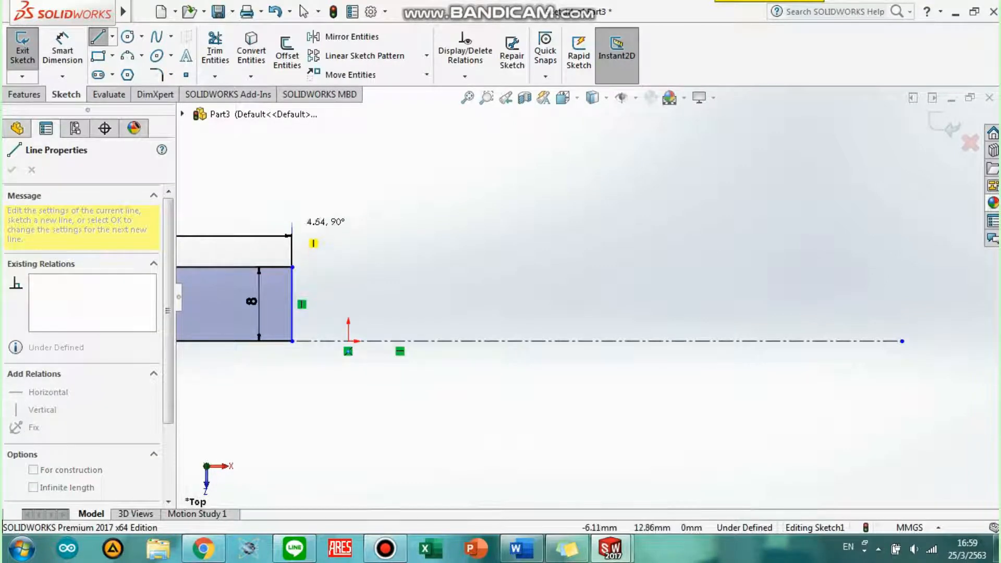
{"action": "left_click", "coordinate": [292, 220]}
{"action": "key", "text": "Escape"}
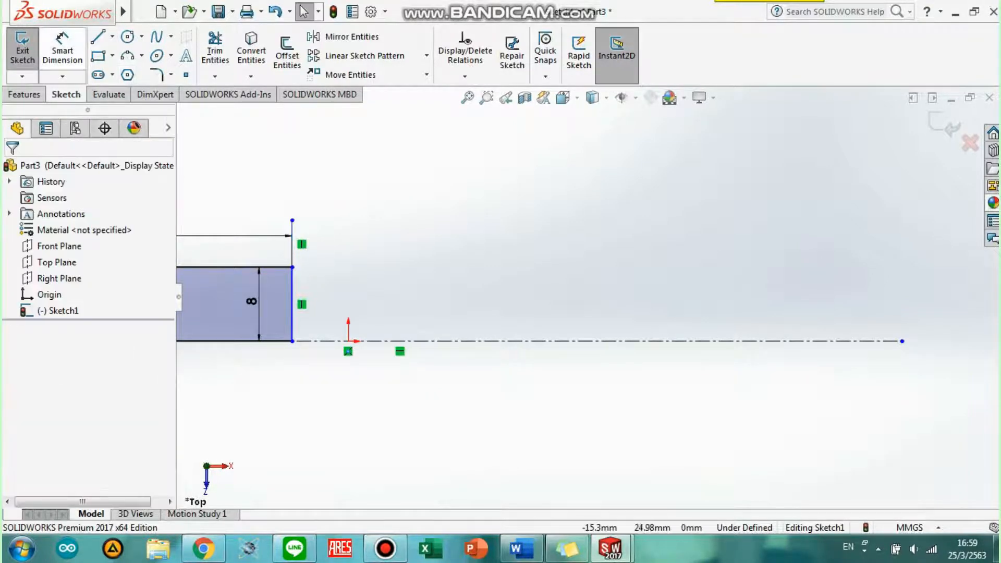
- Dimension the vertical line above the rectangle's upper-right corner as 8 mm
{"action": "left_click", "coordinate": [62, 51]}
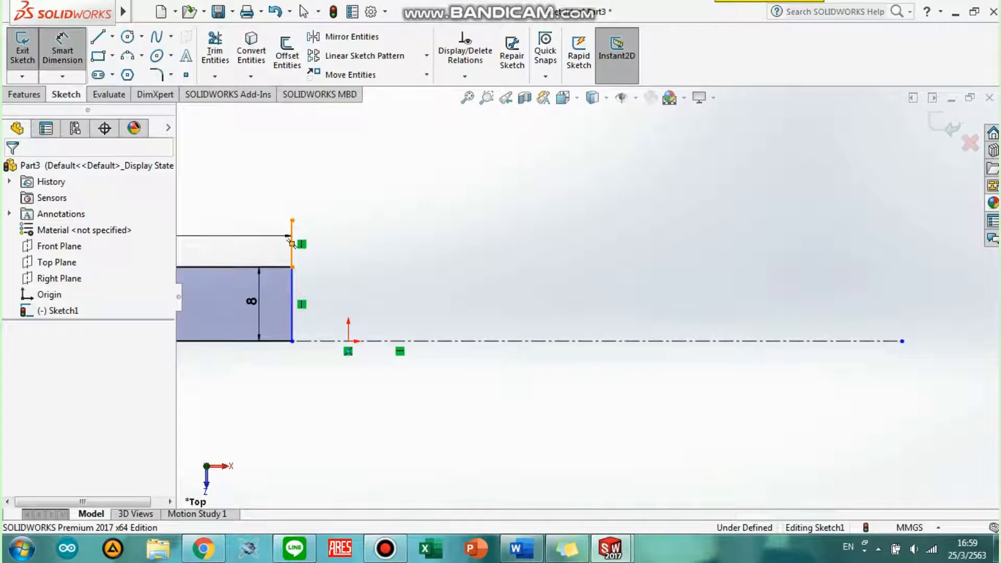
{"action": "left_click", "coordinate": [292, 243]}
{"action": "left_click", "coordinate": [270, 244]}
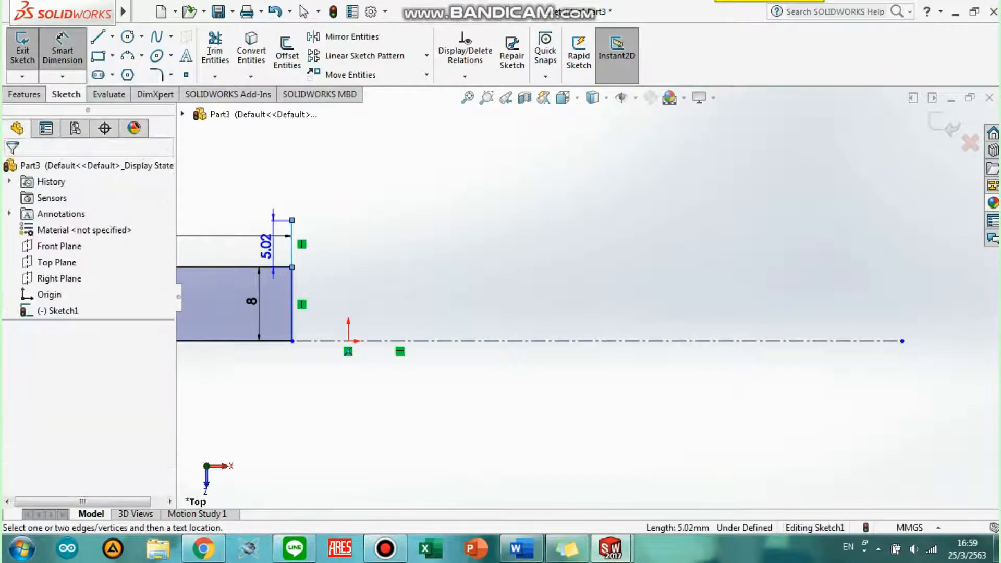
{"action": "type", "text": "8"}
{"action": "key", "text": "Return"}
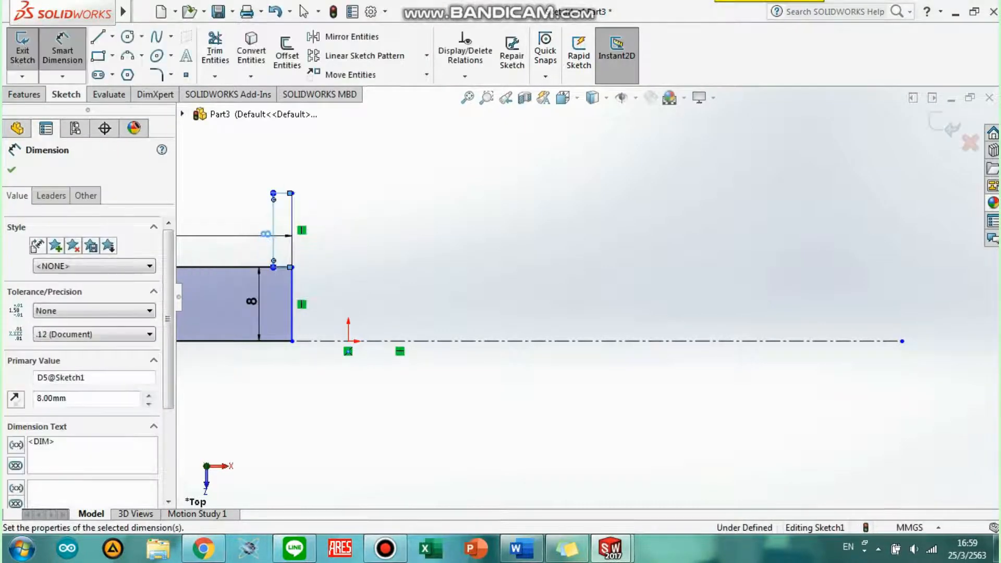
- Sketch a 3 Point Arc with a radius of about 0.87 mm, starting at the upper end of the 8 mm vertical line
{"action": "scroll", "coordinate": [365, 225], "scroll_direction": "up", "scroll_amount": 2}
{"action": "scroll", "coordinate": [421, 246], "scroll_direction": "down", "scroll_amount": 7}
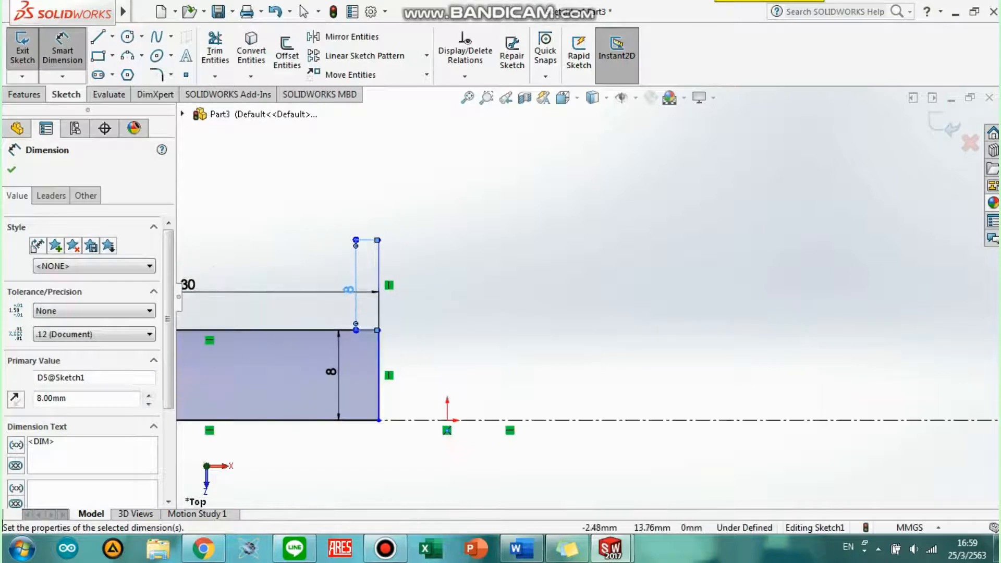
{"action": "scroll", "coordinate": [356, 257], "scroll_direction": "down", "scroll_amount": 2}
{"action": "key", "text": "Escape"}
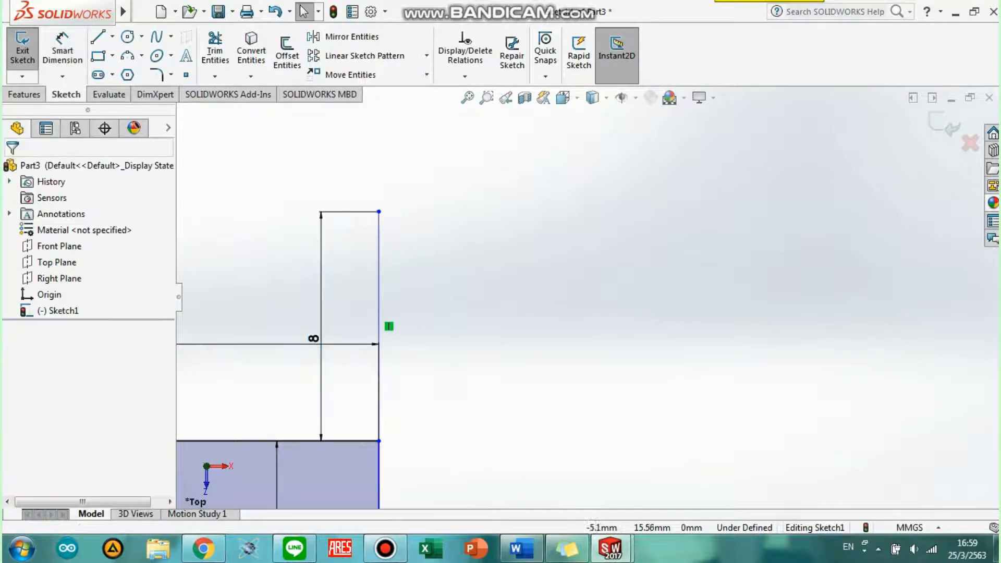
{"action": "left_click", "coordinate": [141, 55]}
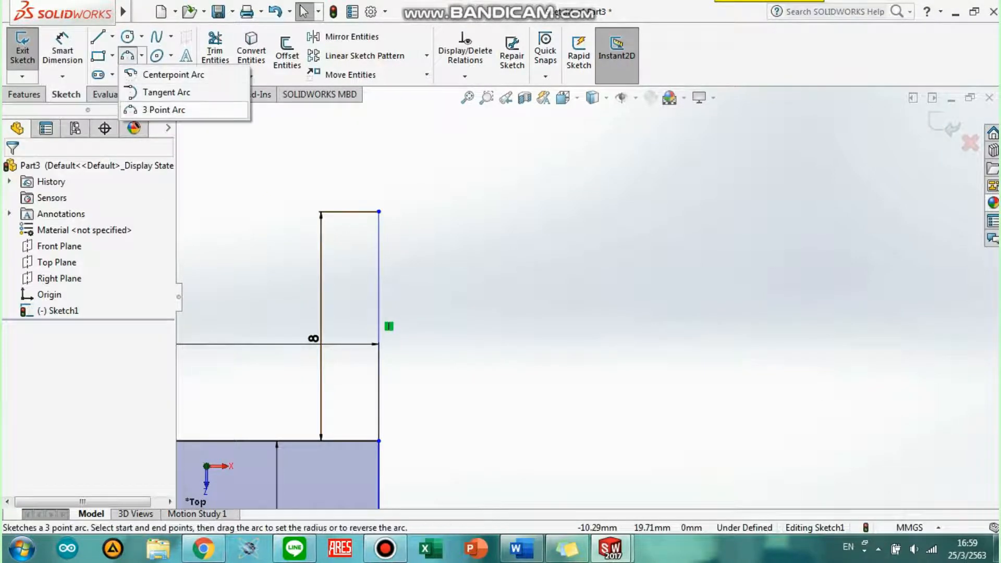
{"action": "left_click", "coordinate": [162, 110]}
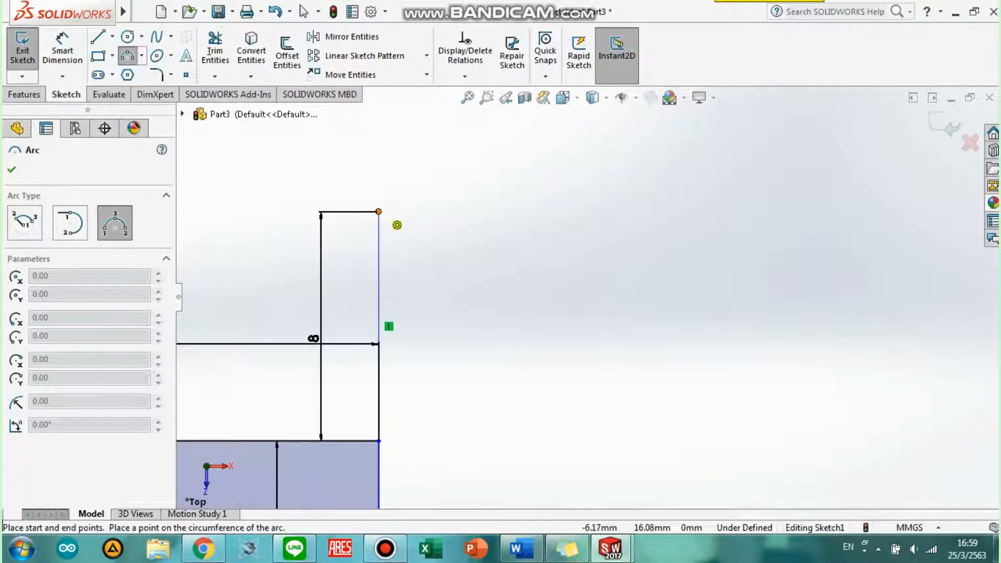
{"action": "left_click", "coordinate": [379, 212]}
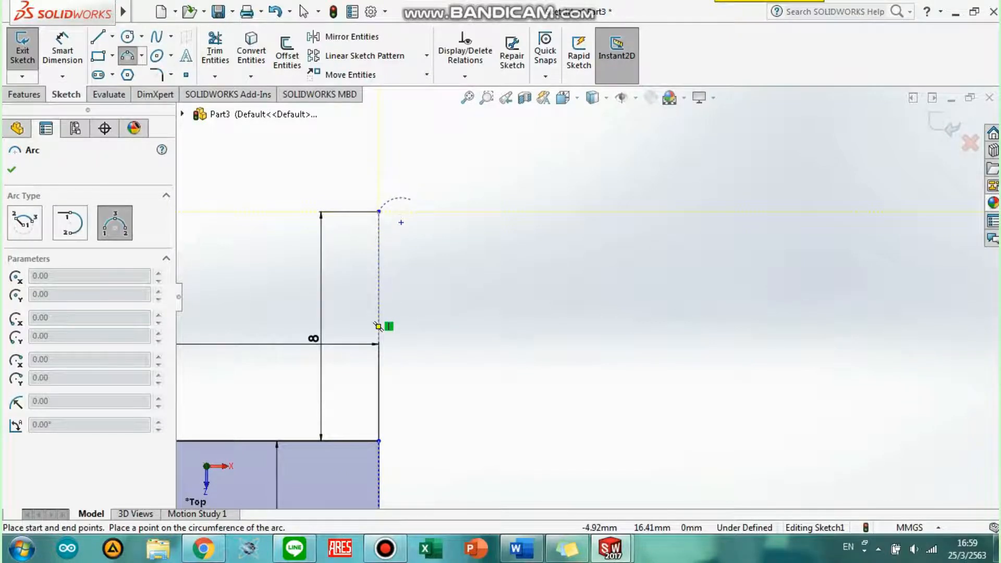
{"action": "left_click", "coordinate": [411, 200]}
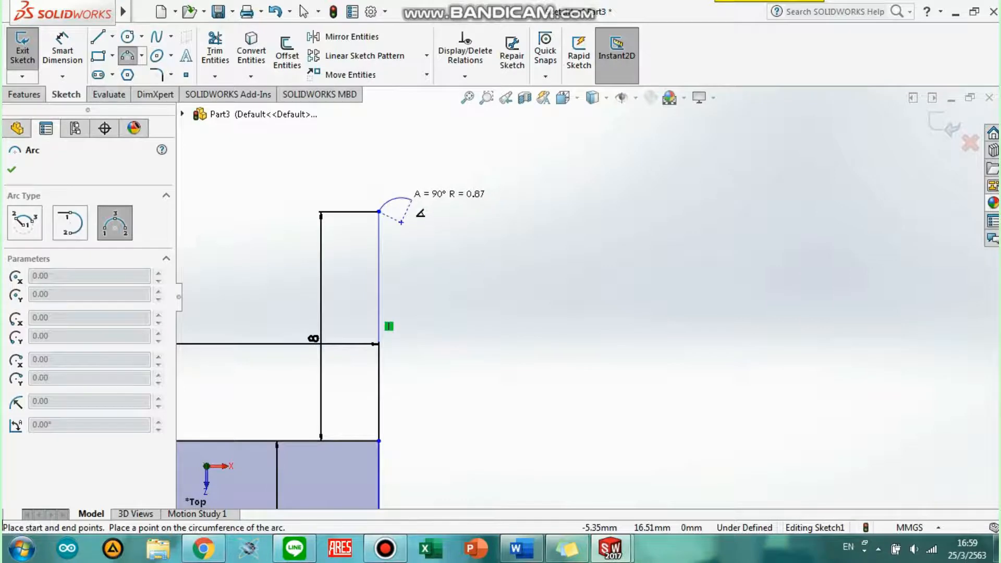
{"action": "left_click", "coordinate": [415, 209]}
{"action": "left_click", "coordinate": [304, 11]}
- Try to dimension the small arc above the vertical line with a radius of 5 mm
{"action": "left_click", "coordinate": [63, 53]}
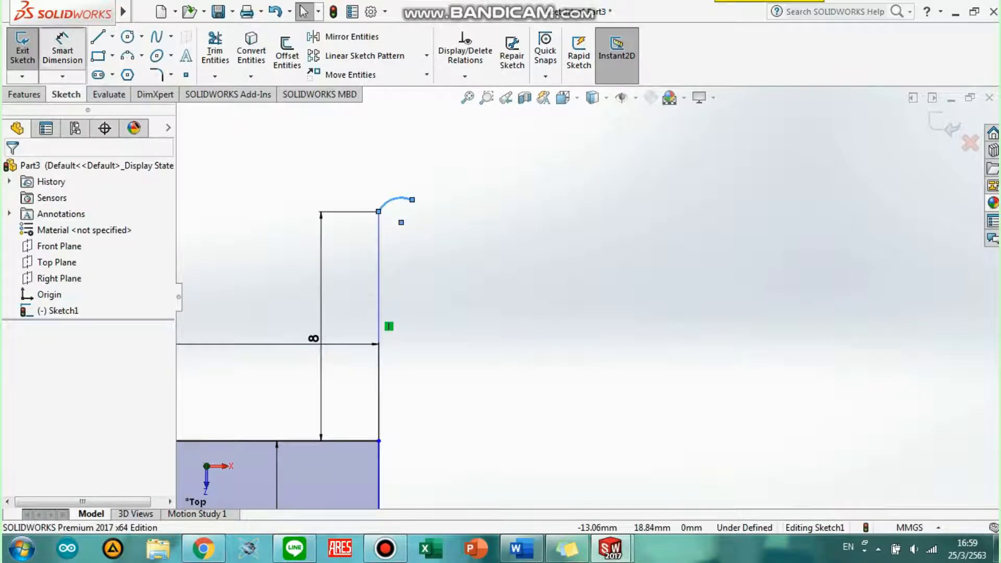
{"action": "left_click", "coordinate": [395, 198]}
{"action": "left_click", "coordinate": [385, 206]}
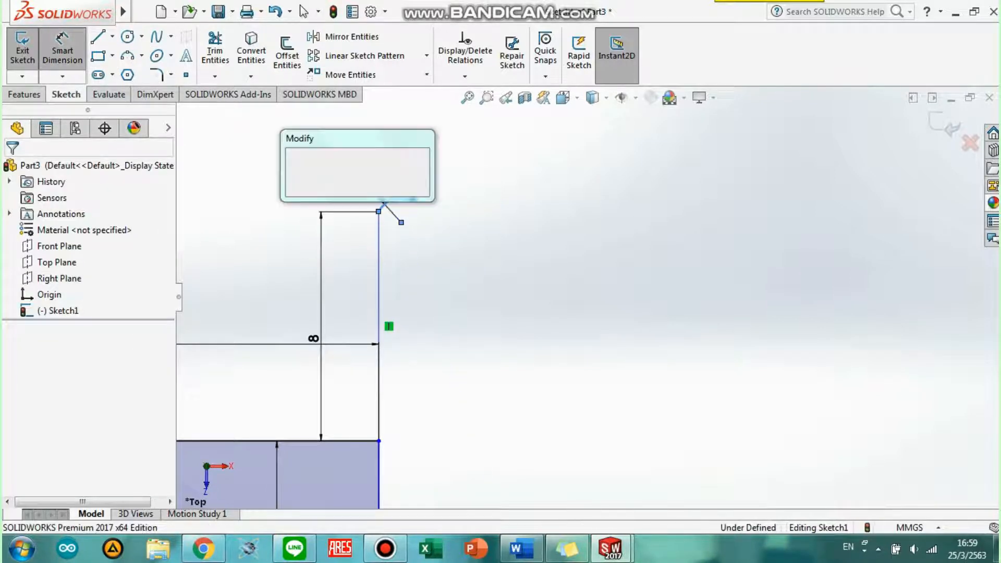
{"action": "type", "text": "5"}
{"action": "key", "text": "Return"}
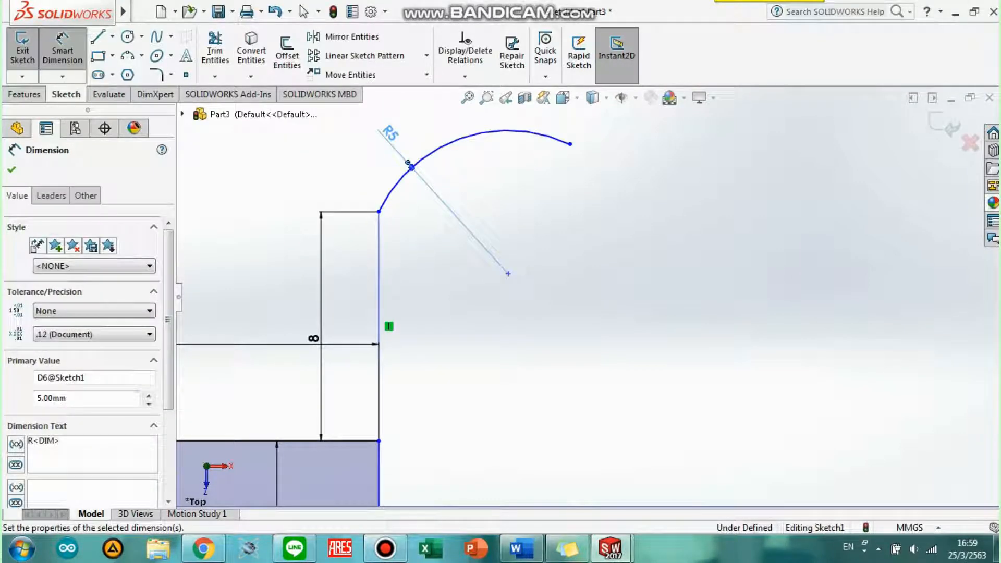
- Undo the 5 mm radius dimension on the small arc above the vertical line
{"action": "key", "text": "ctrl+z"}
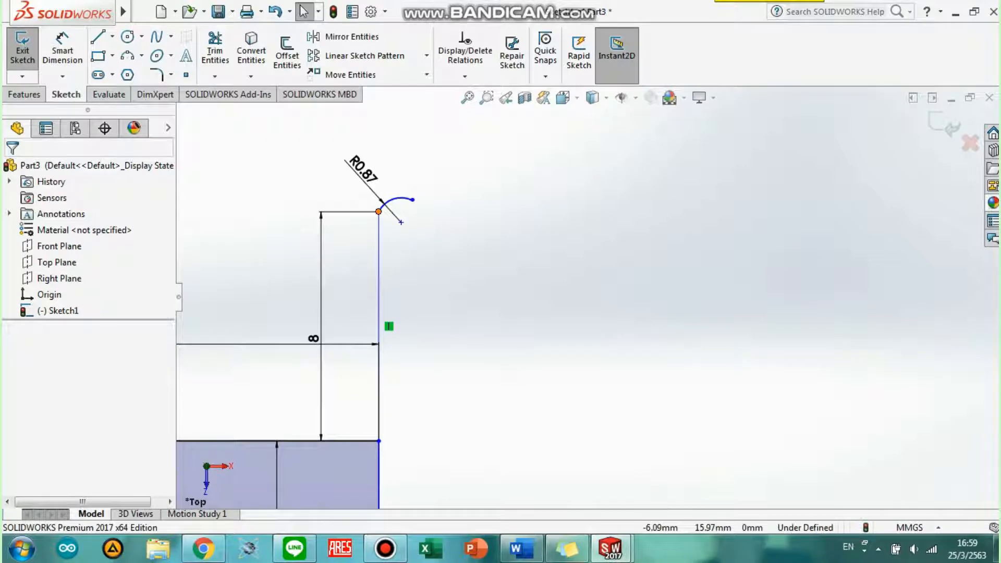
{"action": "key", "text": "ctrl+z"}
{"action": "left_click", "coordinate": [406, 198]}
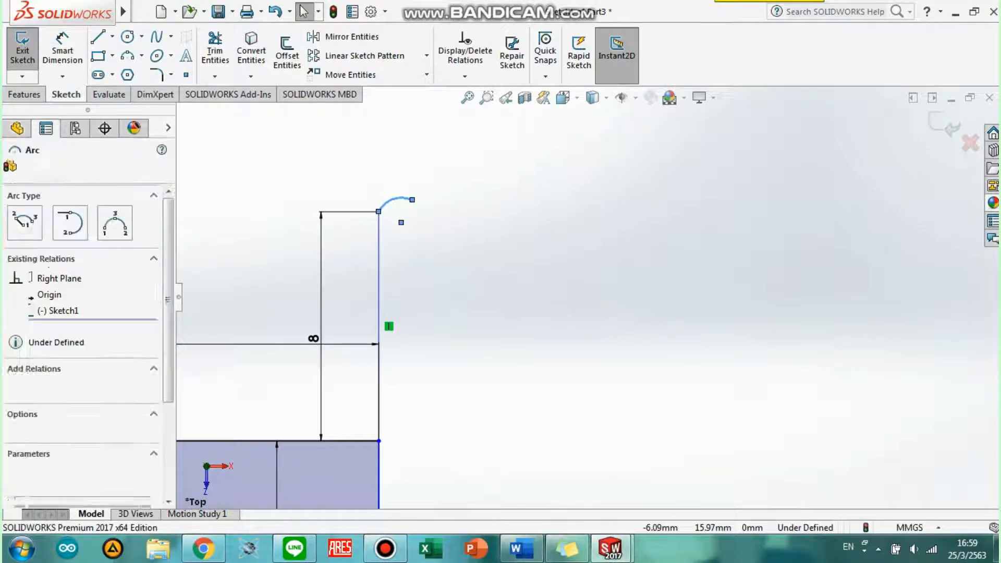
- Try to dimension the distance between the small arc's two endpoints as 5 mm, and undo it
{"action": "left_click", "coordinate": [63, 51]}
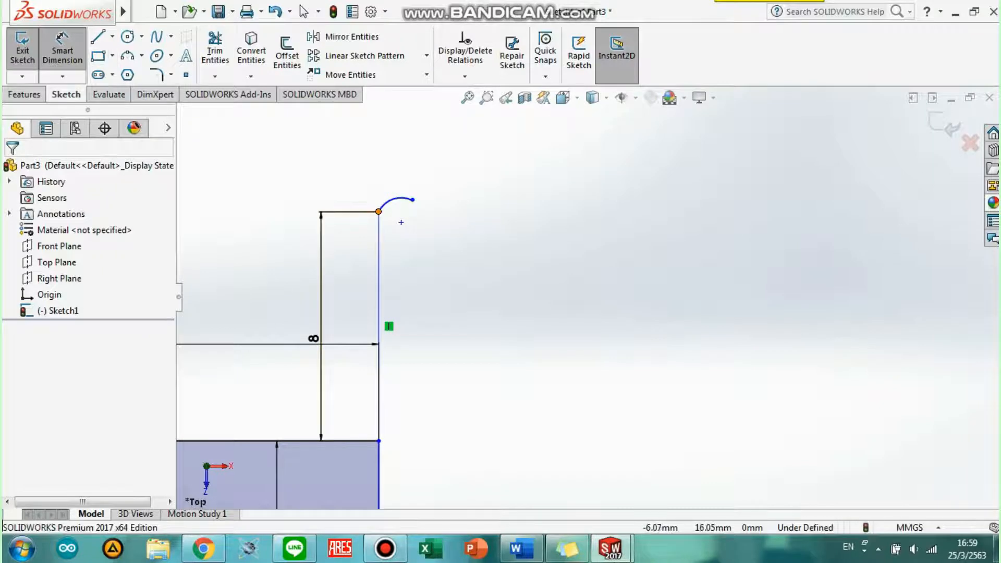
{"action": "left_click", "coordinate": [378, 212]}
{"action": "left_click", "coordinate": [412, 200]}
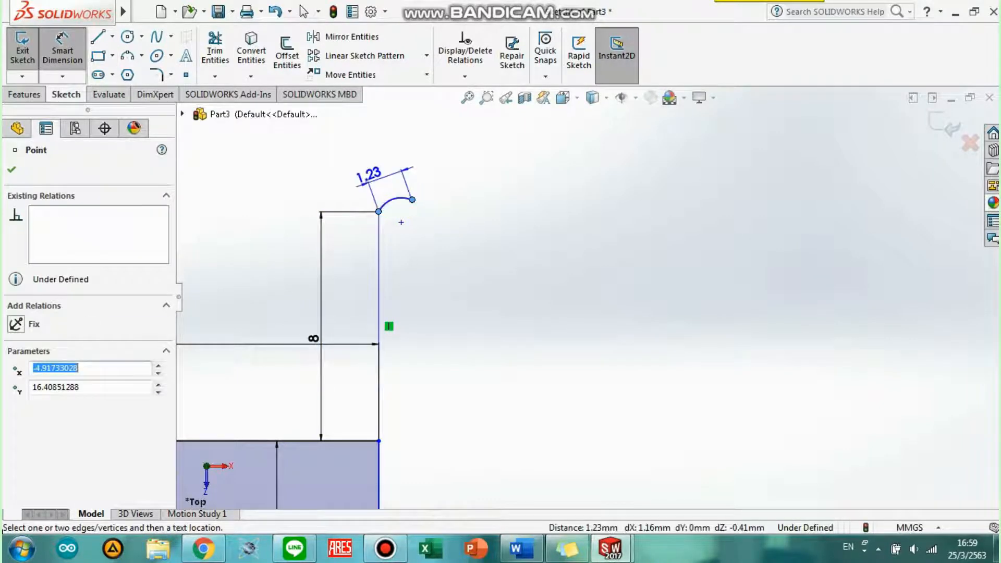
{"action": "left_click", "coordinate": [401, 222]}
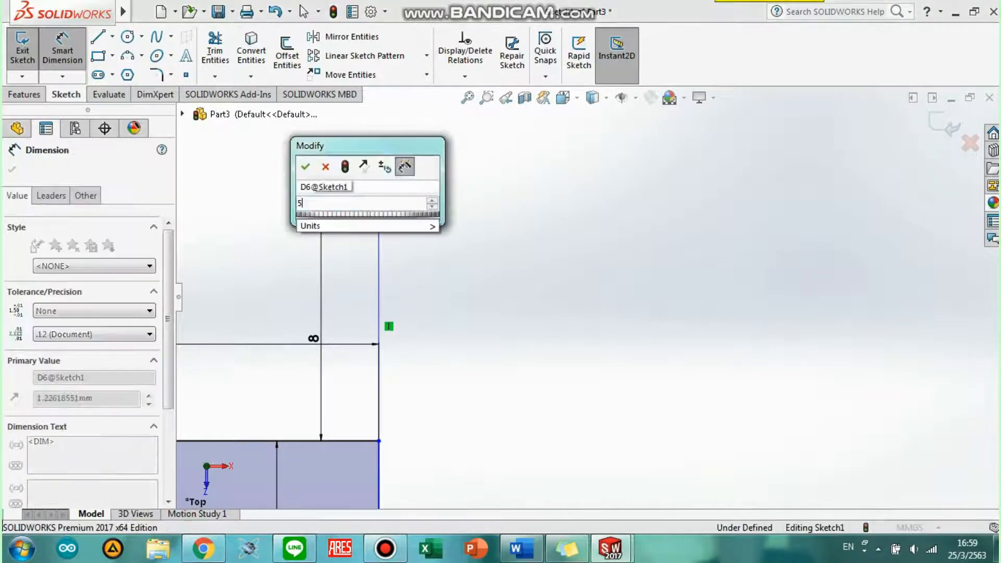
{"action": "type", "text": "5"}
{"action": "key", "text": "Return"}
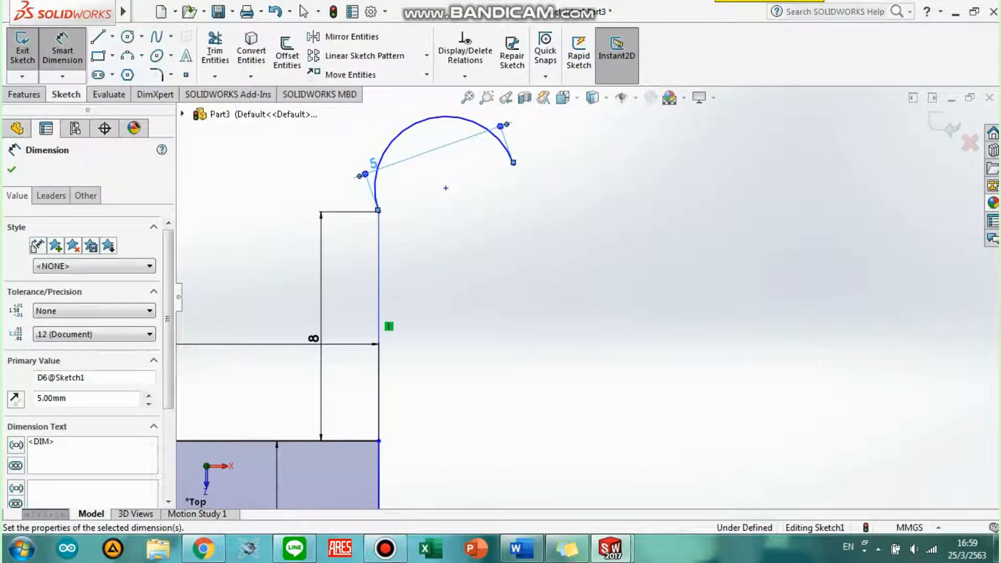
{"action": "key", "text": "ctrl+z"}
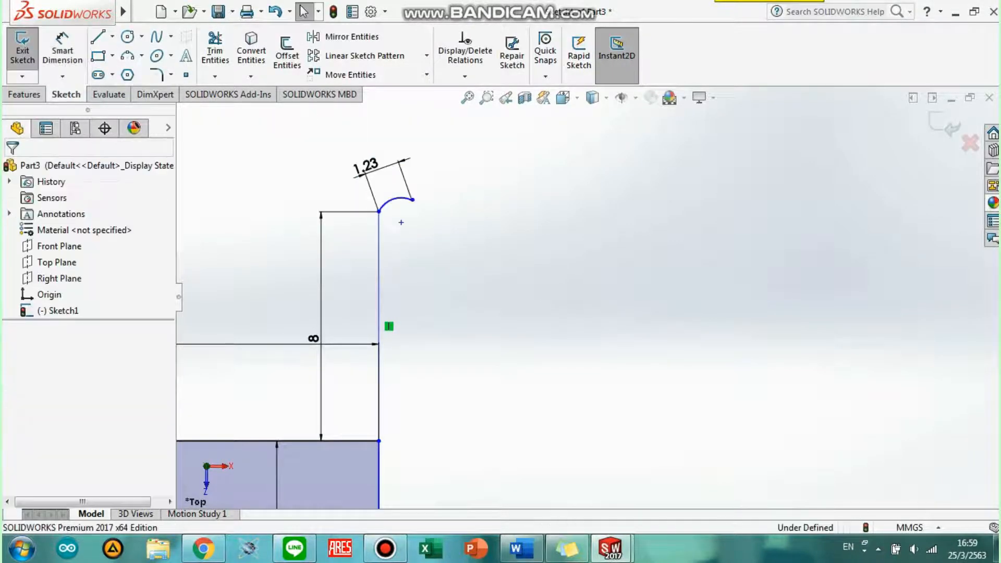
- Check the arc in the Word reference drawing, and dimension the small arc in SOLIDWORKS with a radius of 5 mm
{"action": "left_click", "coordinate": [401, 223]}
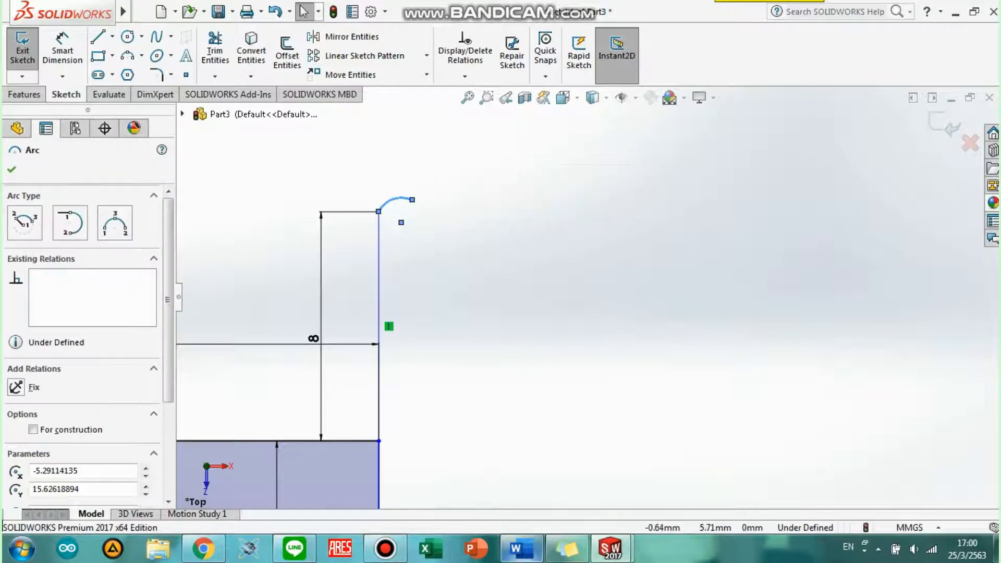
{"action": "mouse_move", "coordinate": [521, 549]}
{"action": "mouse_move", "coordinate": [522, 477]}
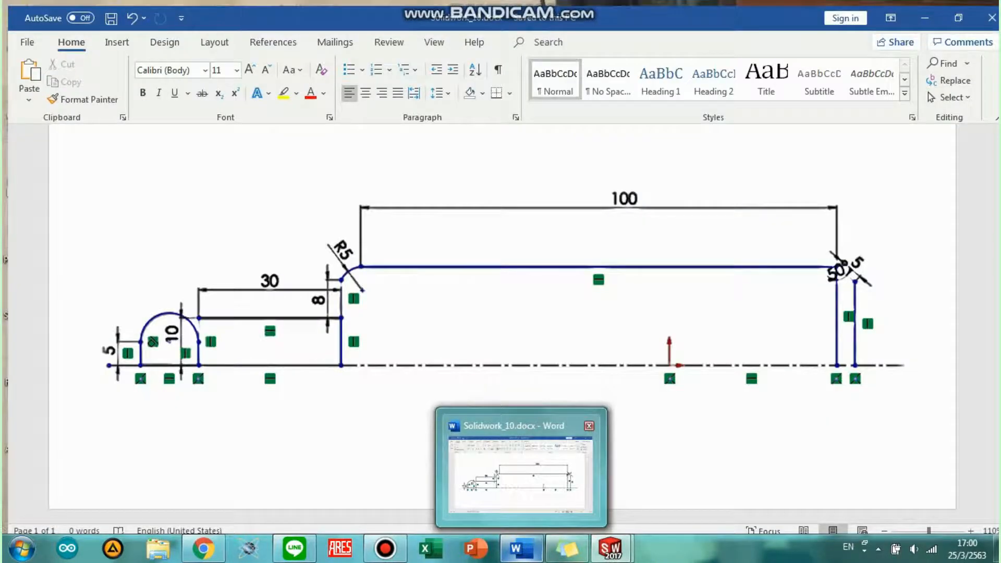
{"action": "left_click", "coordinate": [521, 477]}
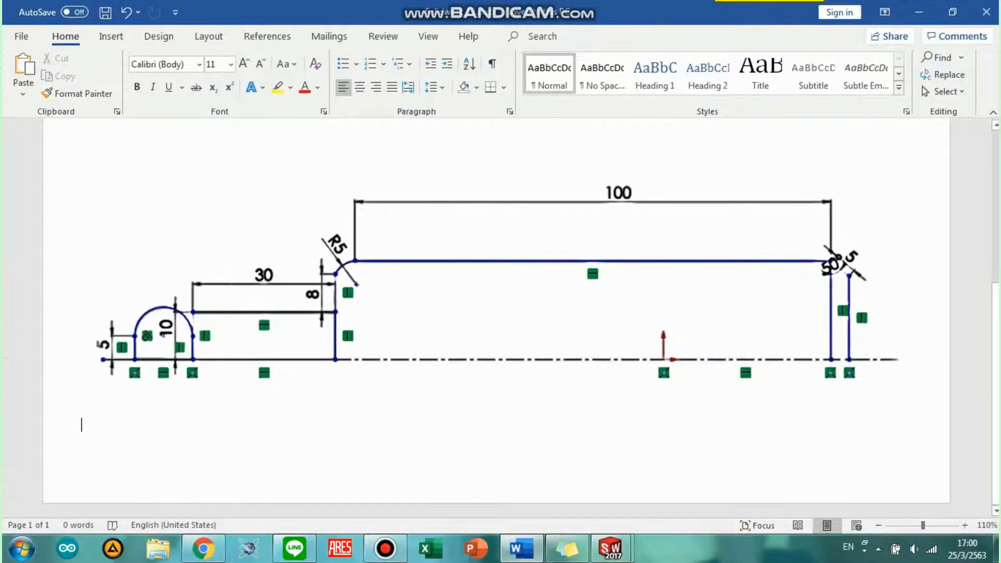
{"action": "key", "text": "alt+Tab"}
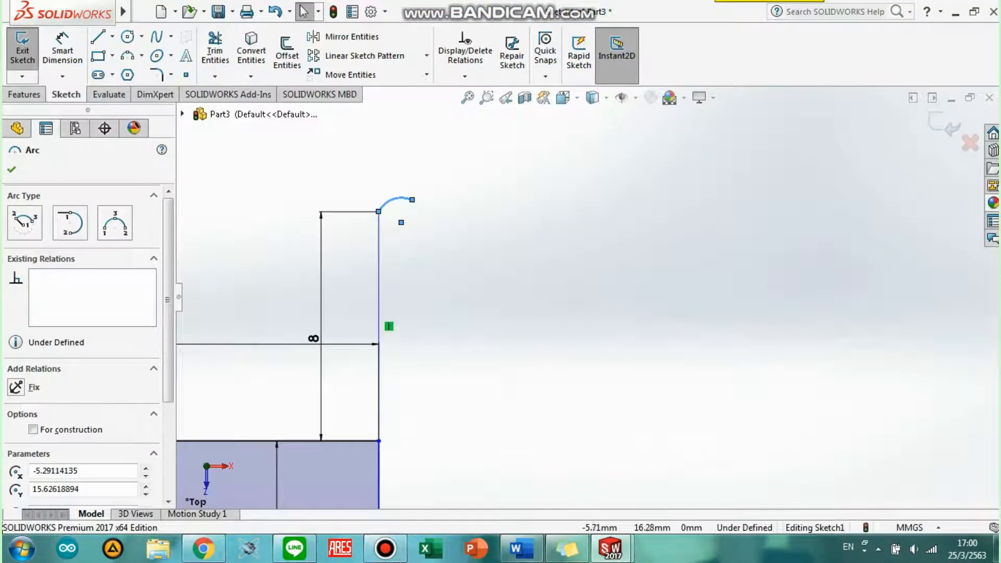
{"action": "key", "text": "d"}
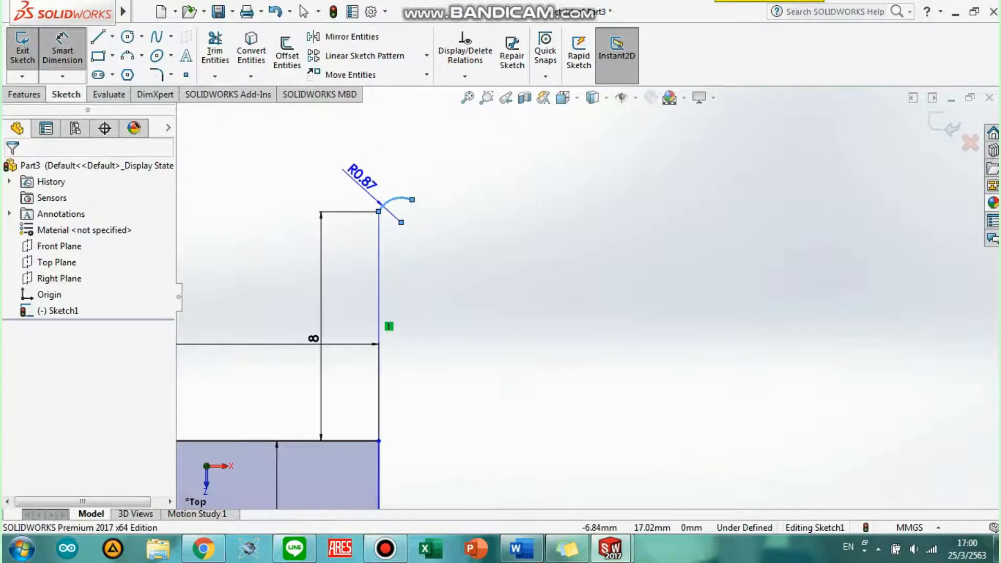
{"action": "left_click", "coordinate": [362, 176]}
{"action": "type", "text": "5"}
{"action": "key", "text": "Return"}
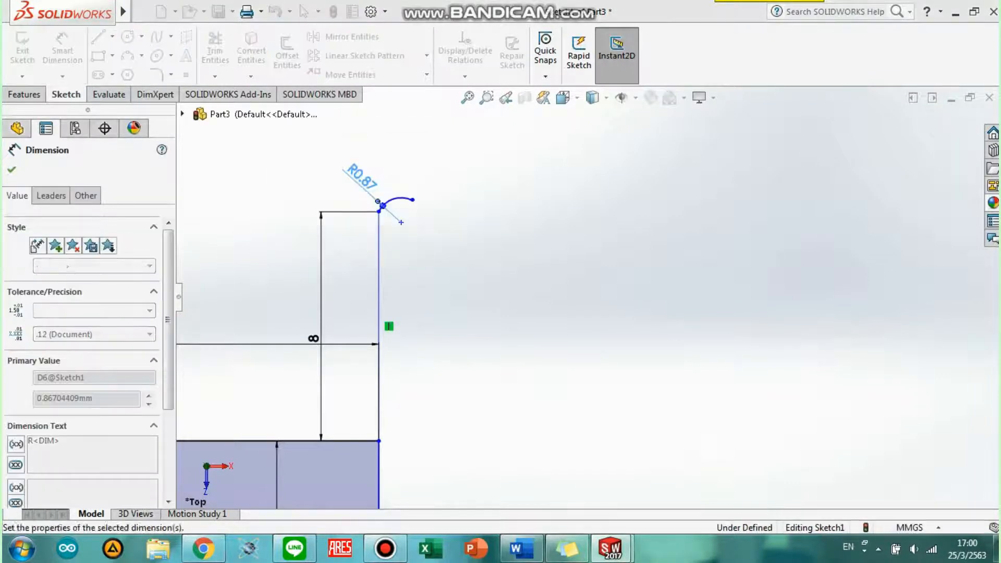
- Recheck the Word reference drawing and sketch a horizontal line about 36 mm long rightward from the R5 arc's free end in SOLIDWORKS
{"action": "scroll", "coordinate": [588, 298], "scroll_direction": "up", "scroll_amount": 9}
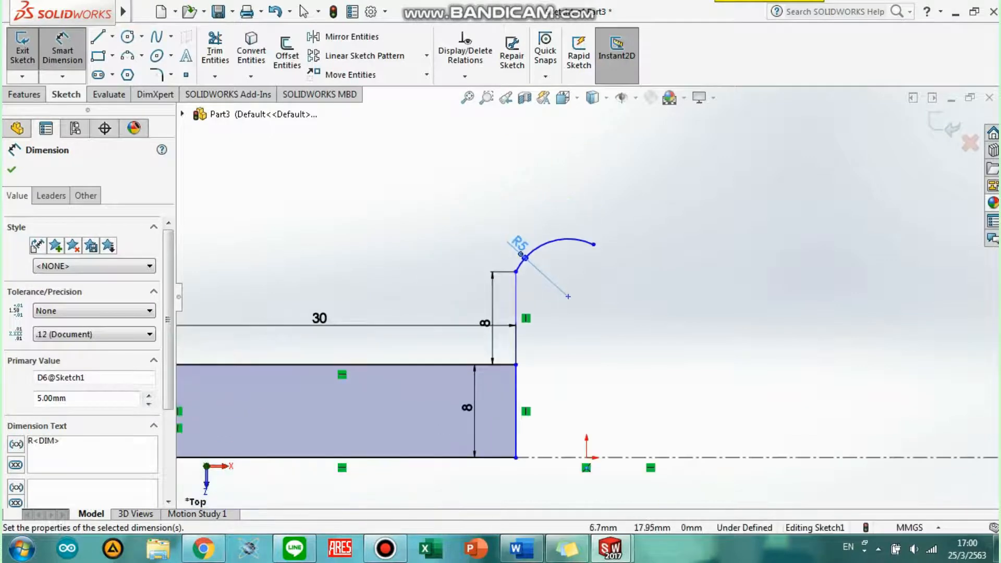
{"action": "scroll", "coordinate": [578, 297], "scroll_direction": "up", "scroll_amount": 2}
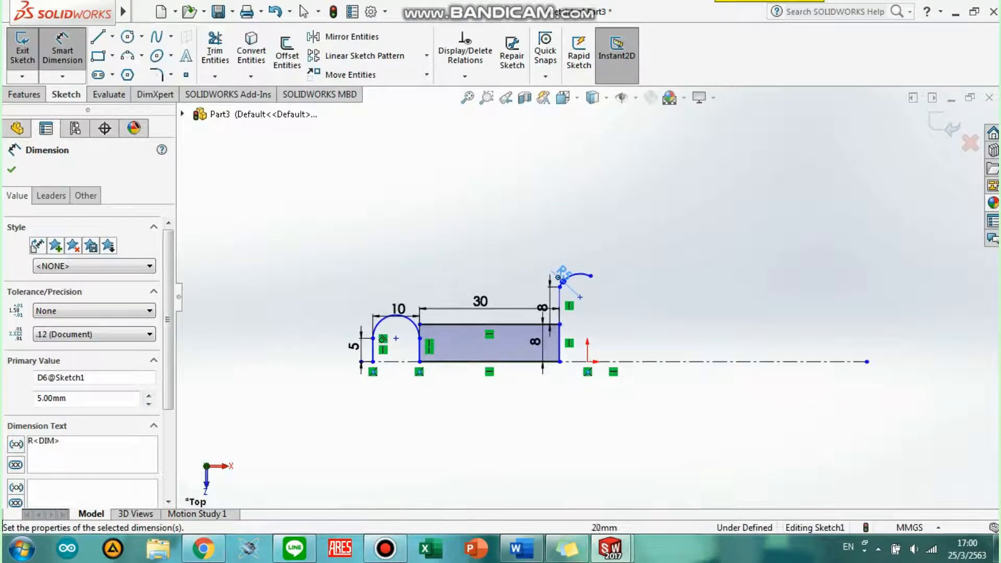
{"action": "scroll", "coordinate": [727, 282], "scroll_direction": "down", "scroll_amount": 3}
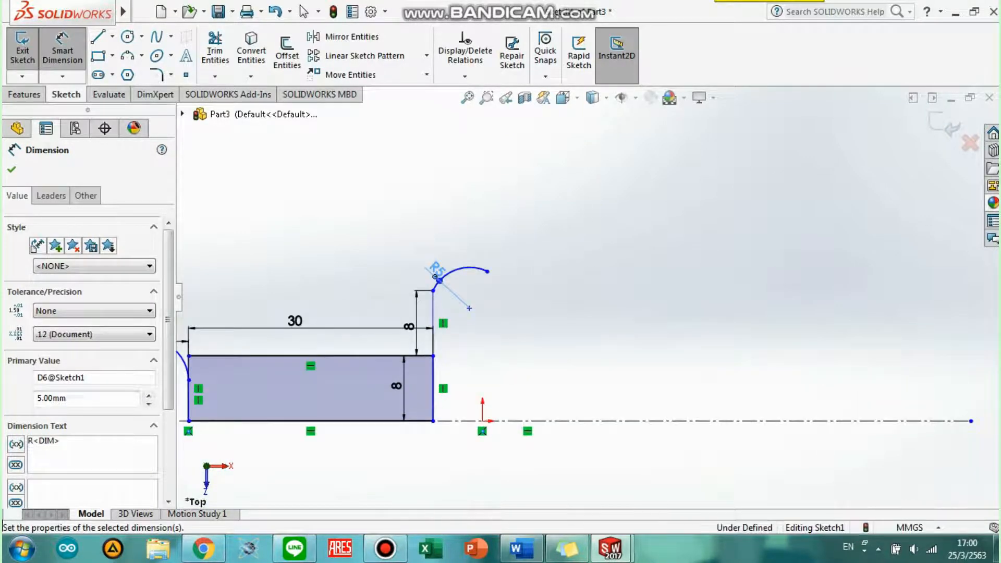
{"action": "scroll", "coordinate": [631, 329], "scroll_direction": "down", "scroll_amount": 3}
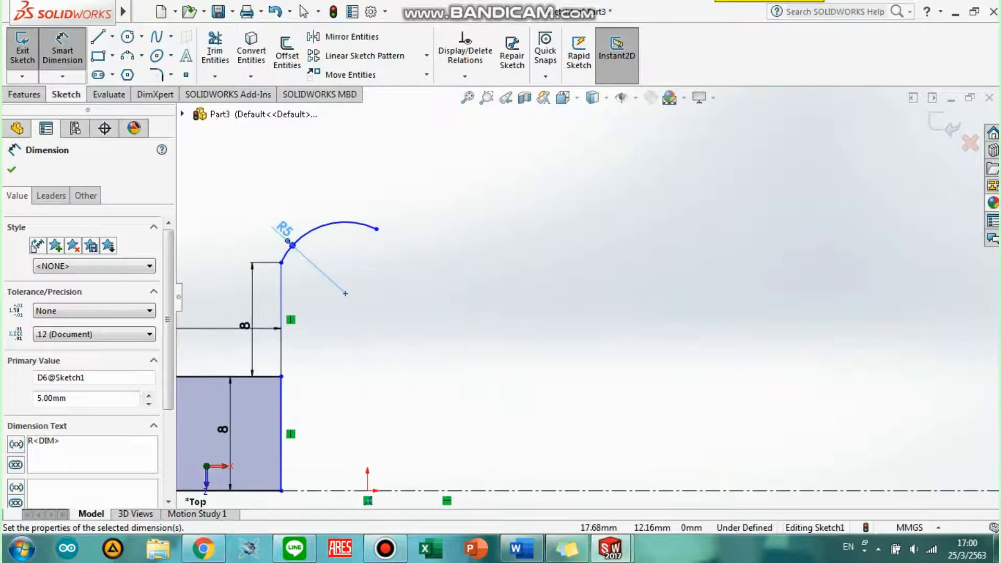
{"action": "left_click", "coordinate": [520, 548]}
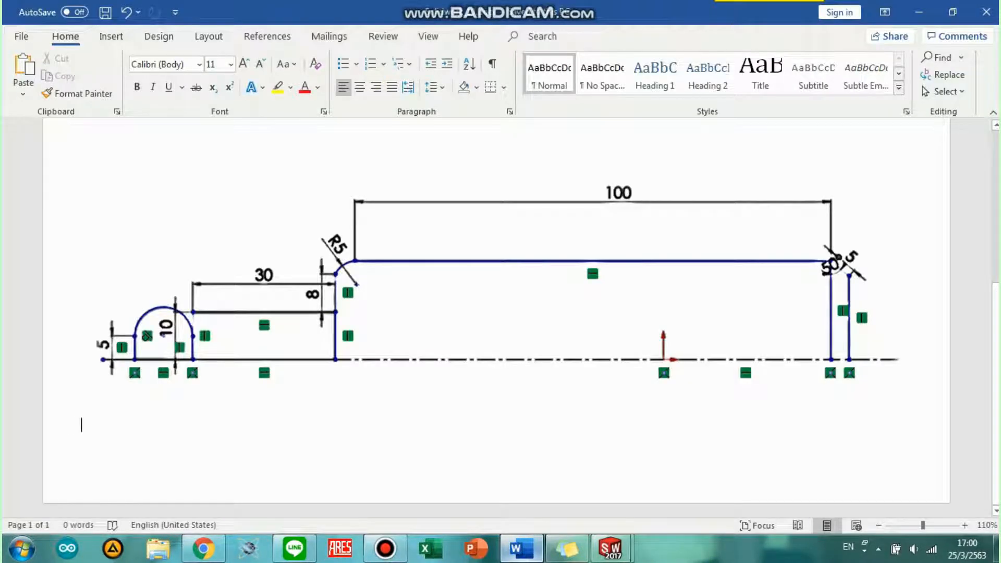
{"action": "left_click", "coordinate": [520, 547]}
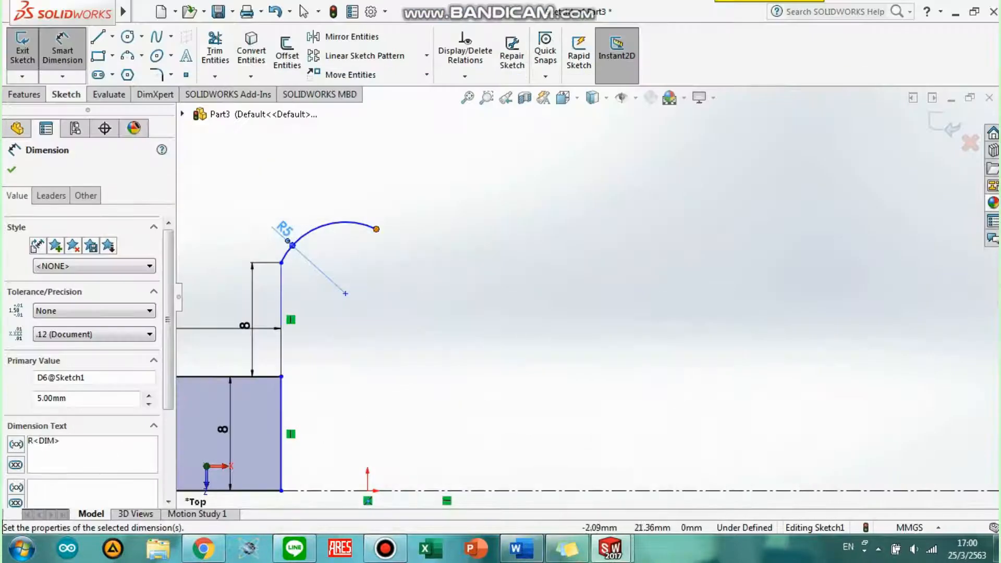
{"action": "key", "text": "l"}
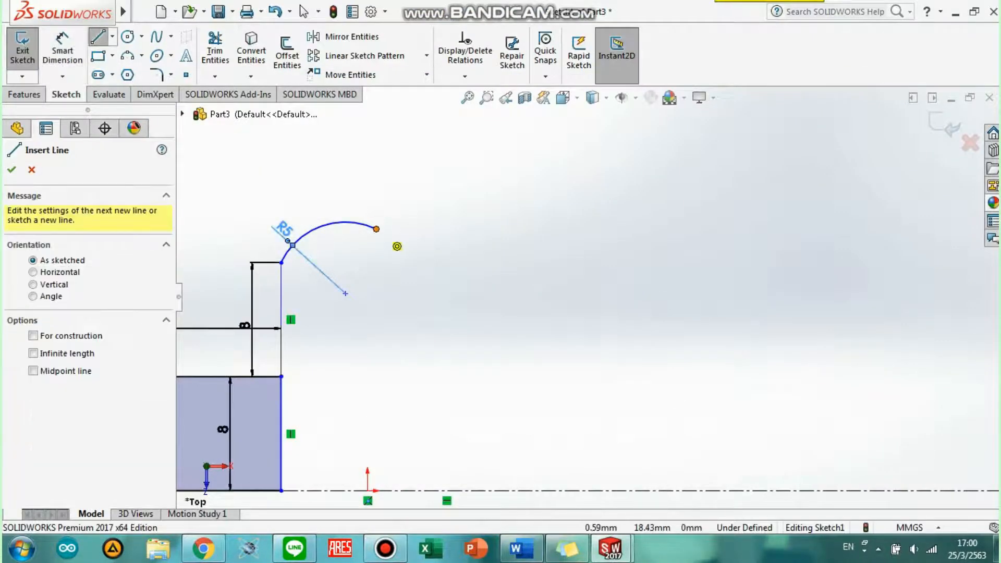
{"action": "left_click", "coordinate": [377, 229]}
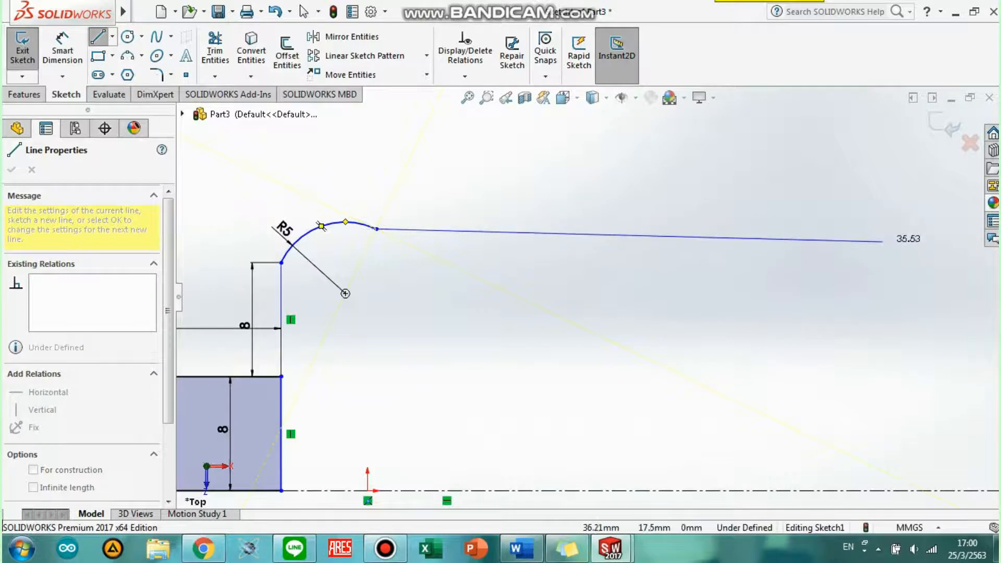
{"action": "left_click", "coordinate": [888, 228]}
{"action": "key", "text": "Escape"}
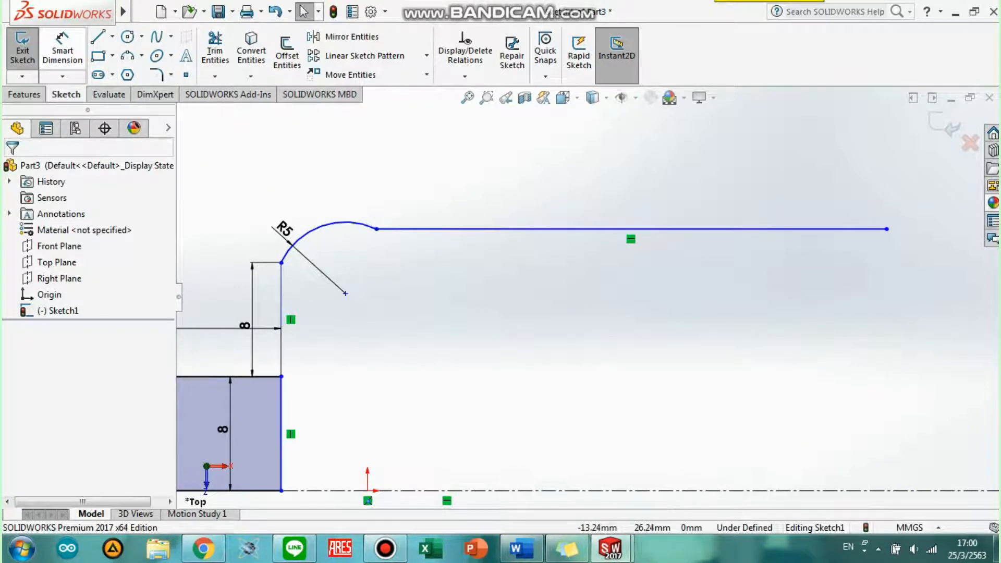
- Dimension the horizontal line extending from the R5 arc as 100 mm
{"action": "left_click", "coordinate": [62, 53]}
{"action": "left_click", "coordinate": [469, 228]}
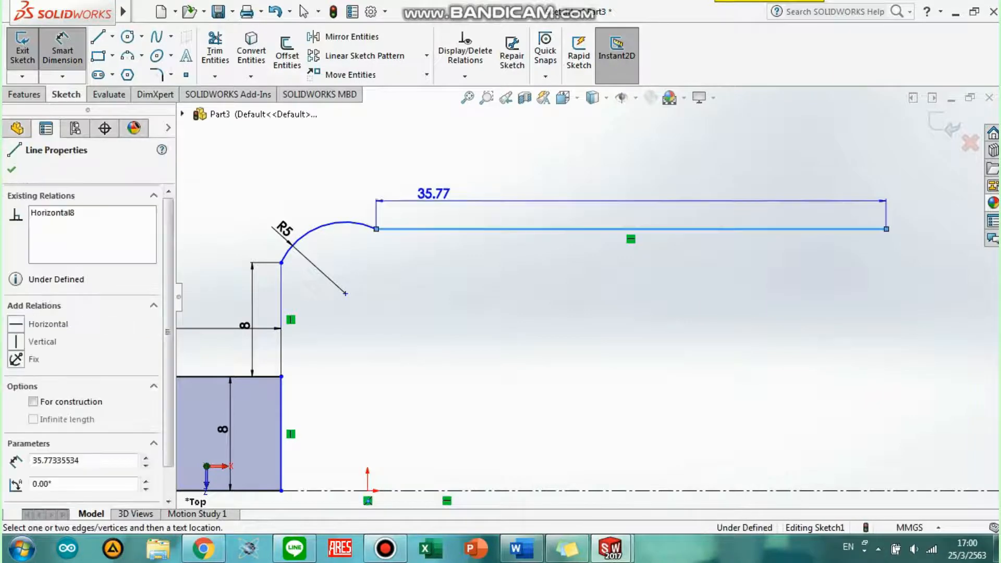
{"action": "left_click", "coordinate": [478, 180]}
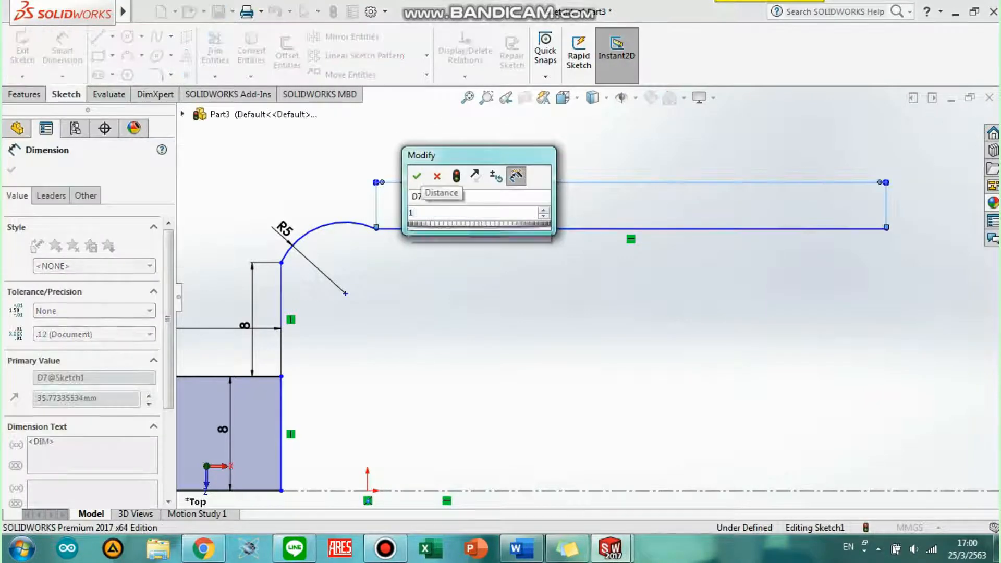
{"action": "key", "text": "Return"}
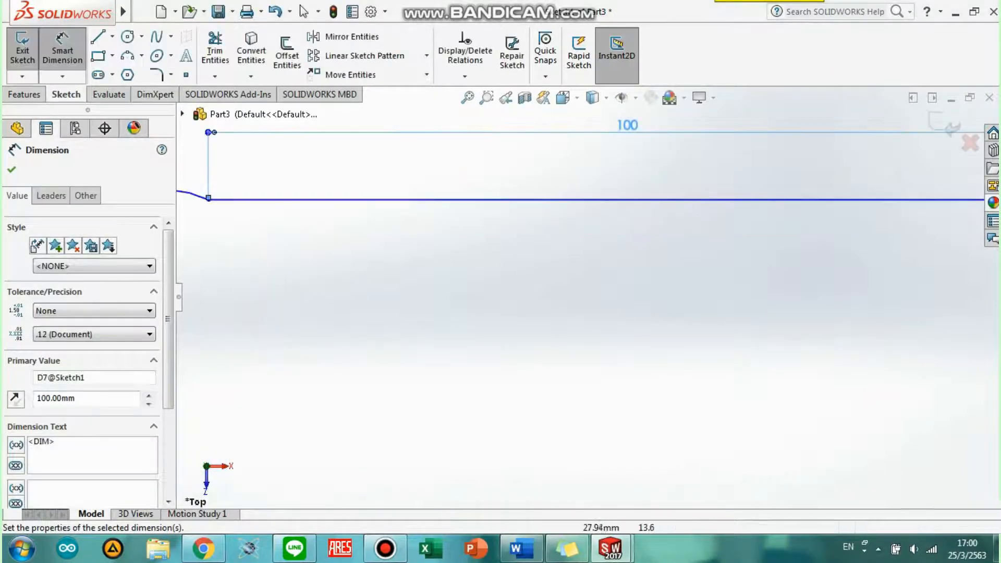
{"action": "scroll", "coordinate": [769, 297], "scroll_direction": "up", "scroll_amount": 4}
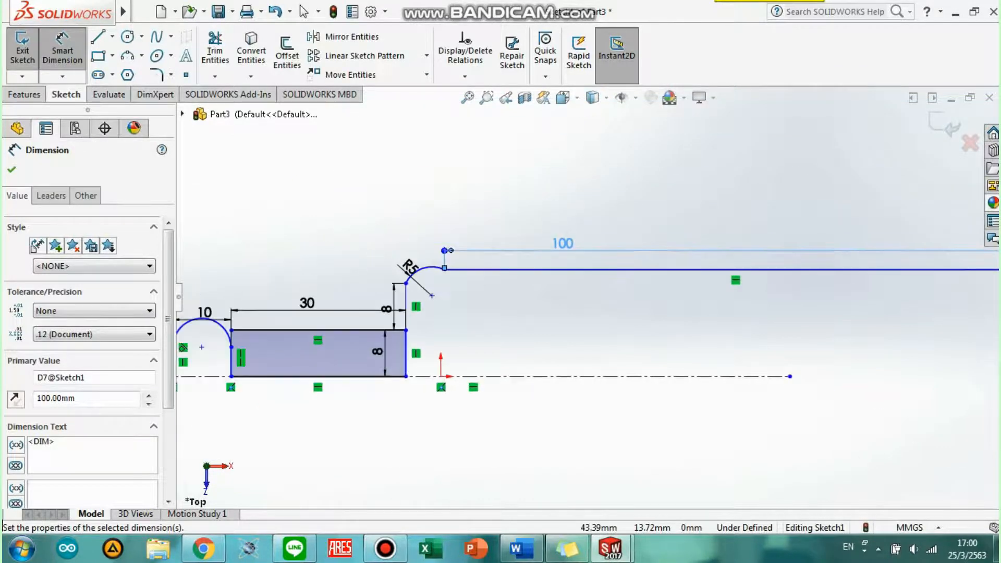
{"action": "scroll", "coordinate": [791, 332], "scroll_direction": "up", "scroll_amount": 1}
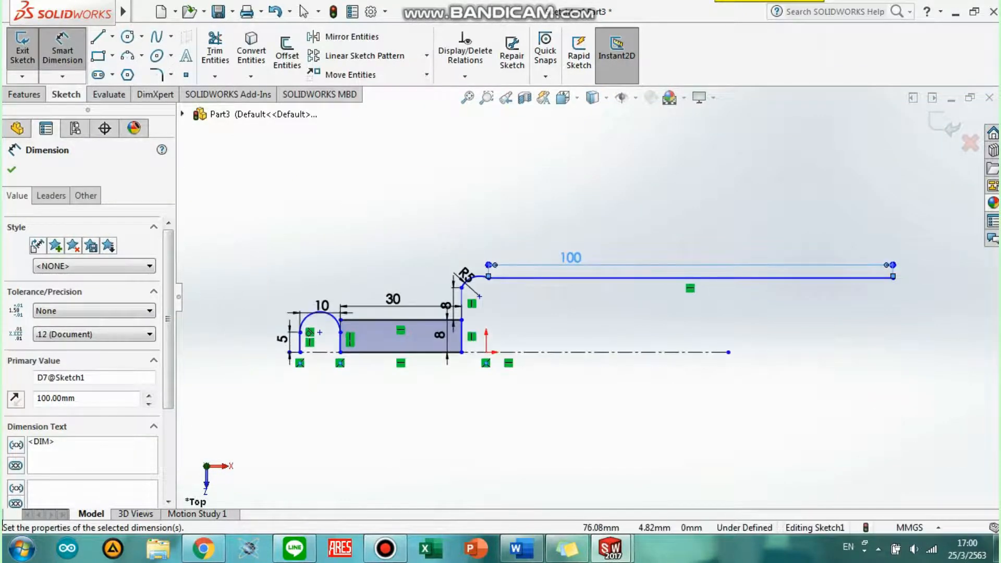
{"action": "key", "text": "Escape"}
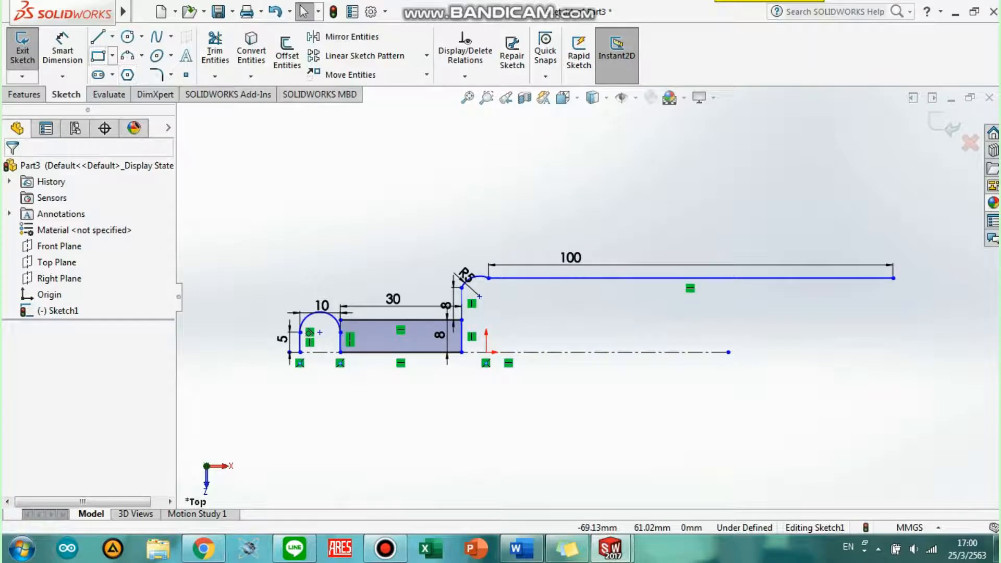
- Extend the centerline's right end past the end of the 100 mm line, to about X 126.8 mm
{"action": "left_click", "coordinate": [509, 353]}
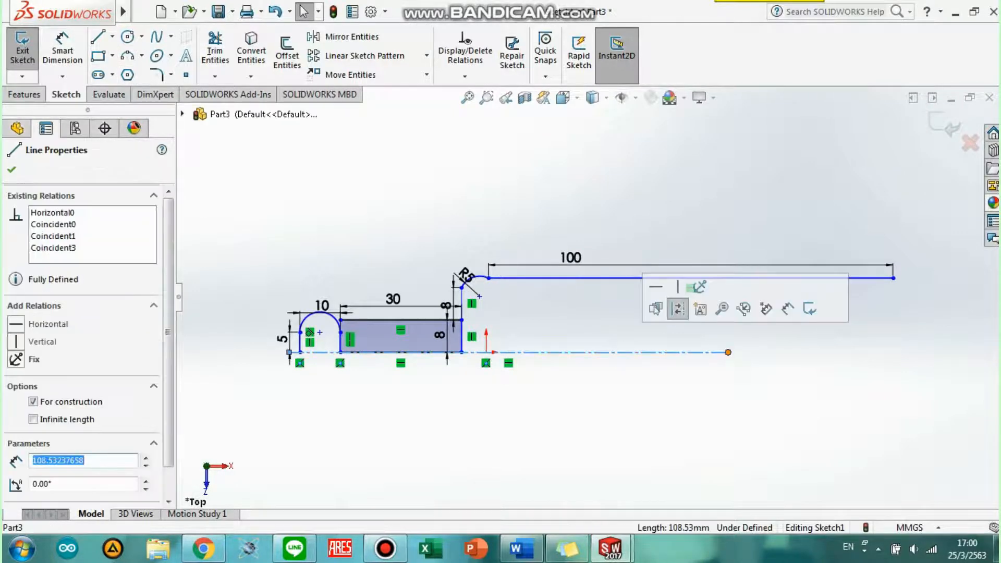
{"action": "left_click_drag", "start_coordinate": [727, 353], "coordinate": [958, 352]}
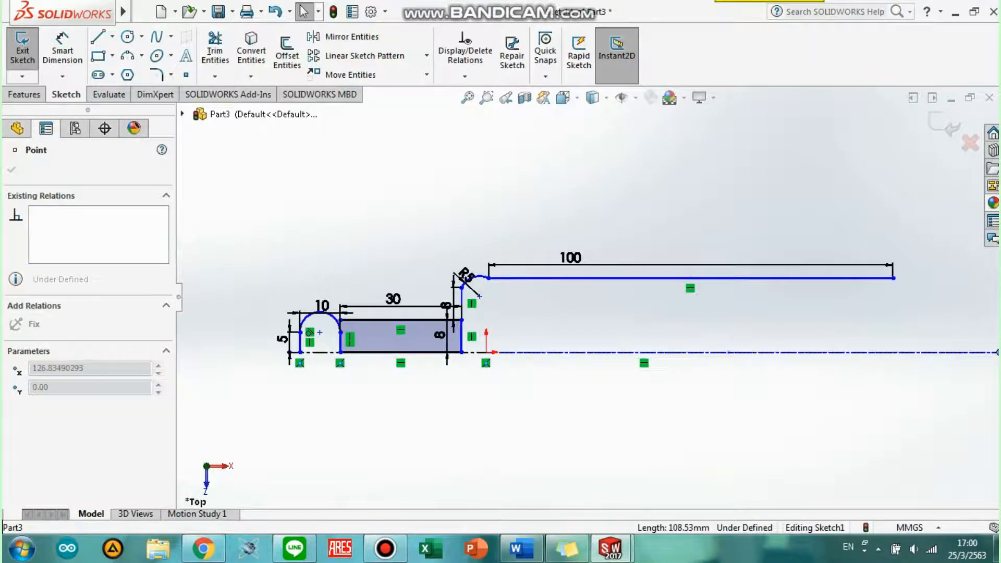
{"action": "scroll", "coordinate": [905, 295], "scroll_direction": "up", "scroll_amount": 2}
- Sketch a vertical line about 18.4 mm long from the right end of the 100 mm line down to the centerline
{"action": "scroll", "coordinate": [904, 294], "scroll_direction": "down", "scroll_amount": 4}
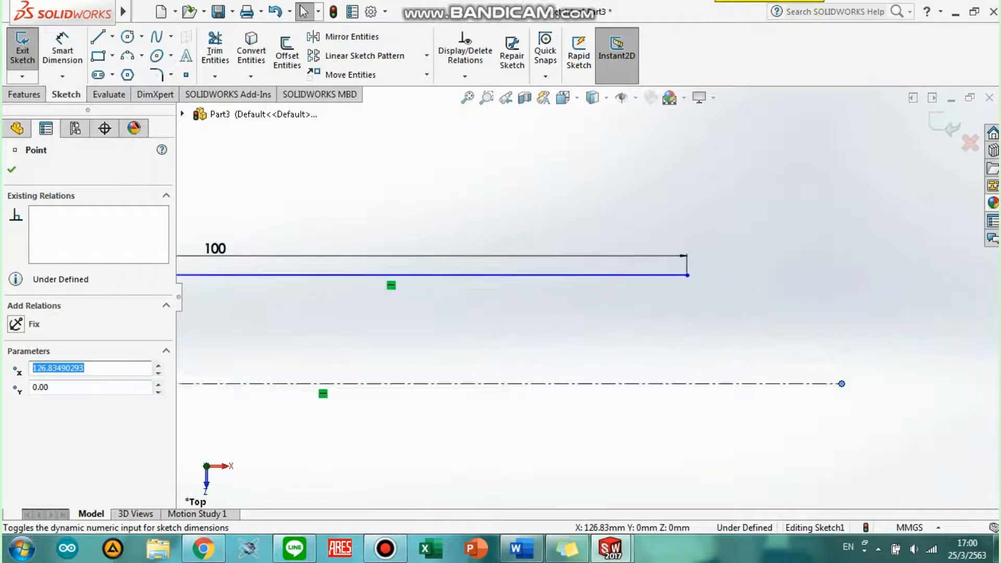
{"action": "scroll", "coordinate": [775, 332], "scroll_direction": "down", "scroll_amount": 1}
{"action": "scroll", "coordinate": [621, 304], "scroll_direction": "down", "scroll_amount": 2}
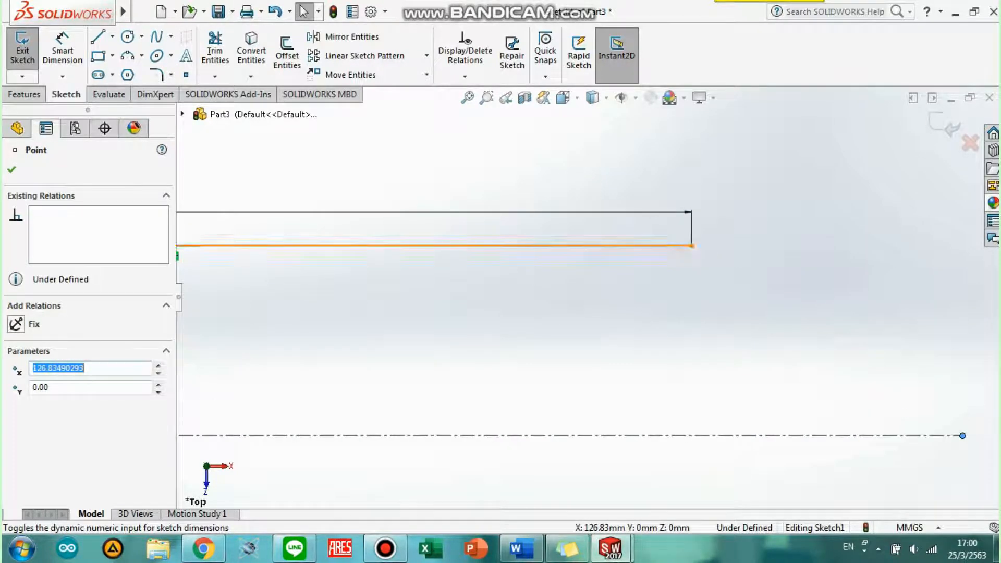
{"action": "left_click", "coordinate": [97, 37]}
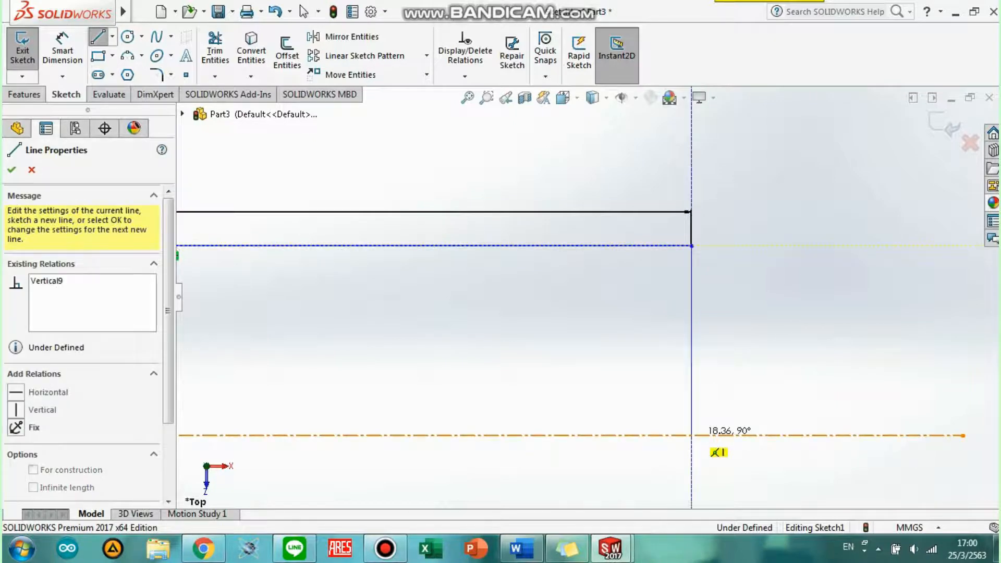
{"action": "left_click", "coordinate": [691, 435]}
{"action": "key", "text": "Escape"}
- Sketch a line about 4.6 mm long sloping down and outward from the right end of the 100 mm line
{"action": "left_click", "coordinate": [97, 36]}
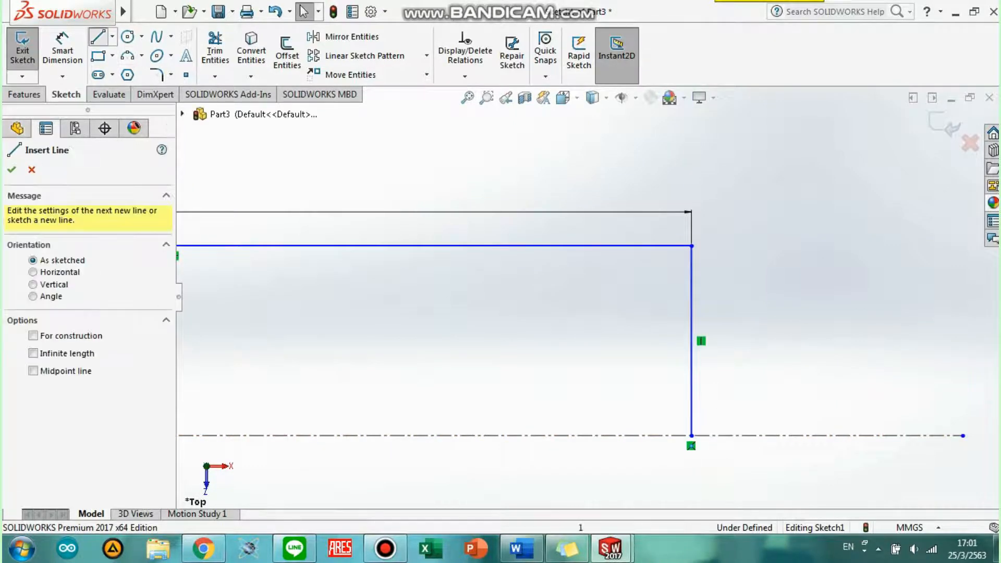
{"action": "left_click", "coordinate": [692, 246]}
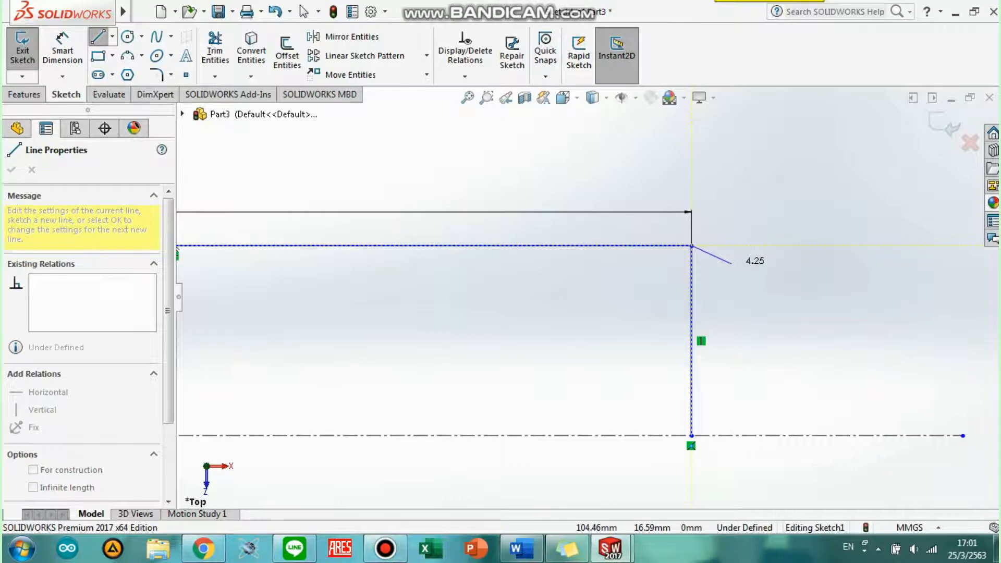
{"action": "left_click", "coordinate": [732, 270]}
{"action": "key", "text": "Escape"}
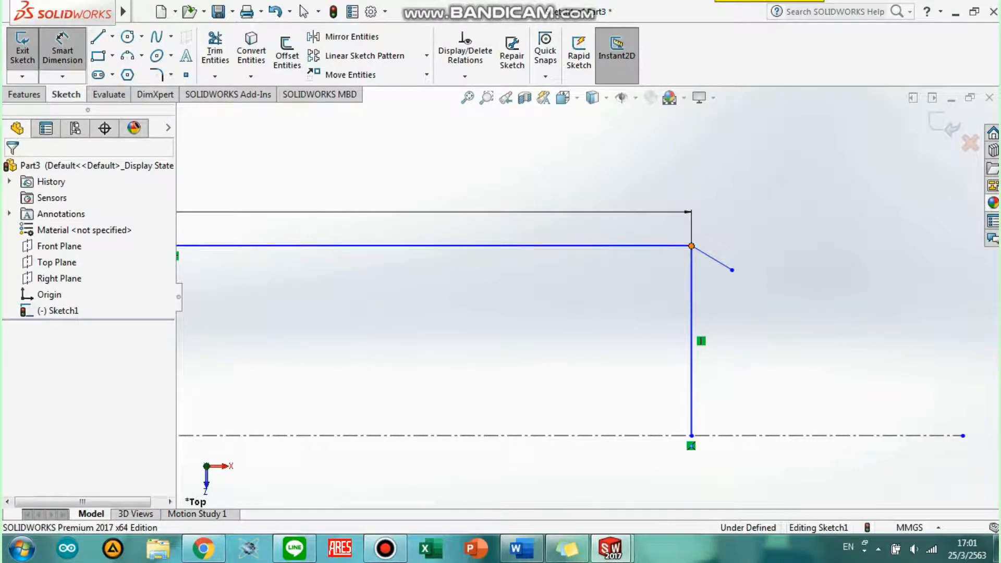
- Dimension the sloped line's length between its endpoints as 5 mm
{"action": "left_click", "coordinate": [692, 246]}
{"action": "left_click", "coordinate": [732, 270]}
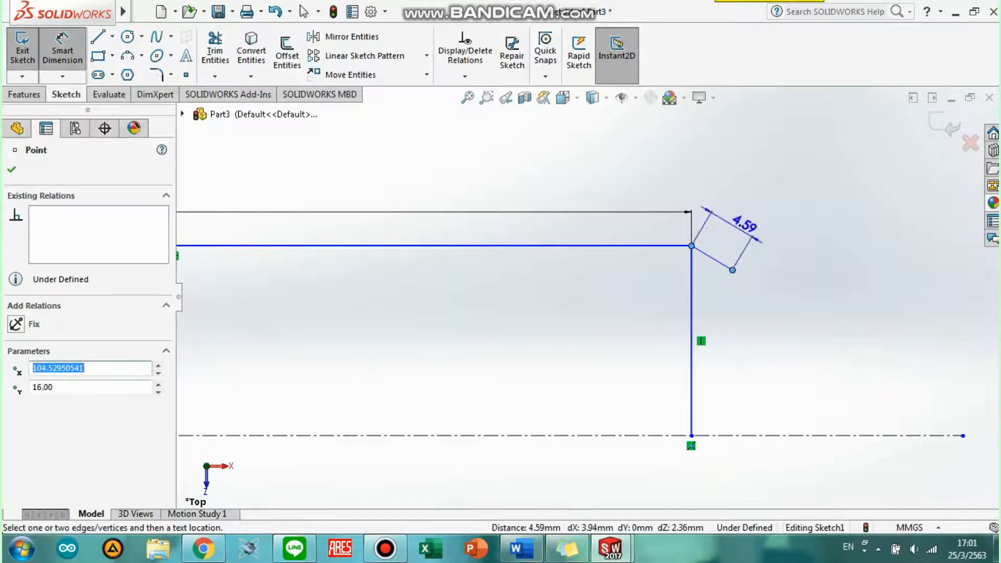
{"action": "left_click", "coordinate": [737, 223]}
{"action": "type", "text": "5"}
{"action": "key", "text": "Return"}
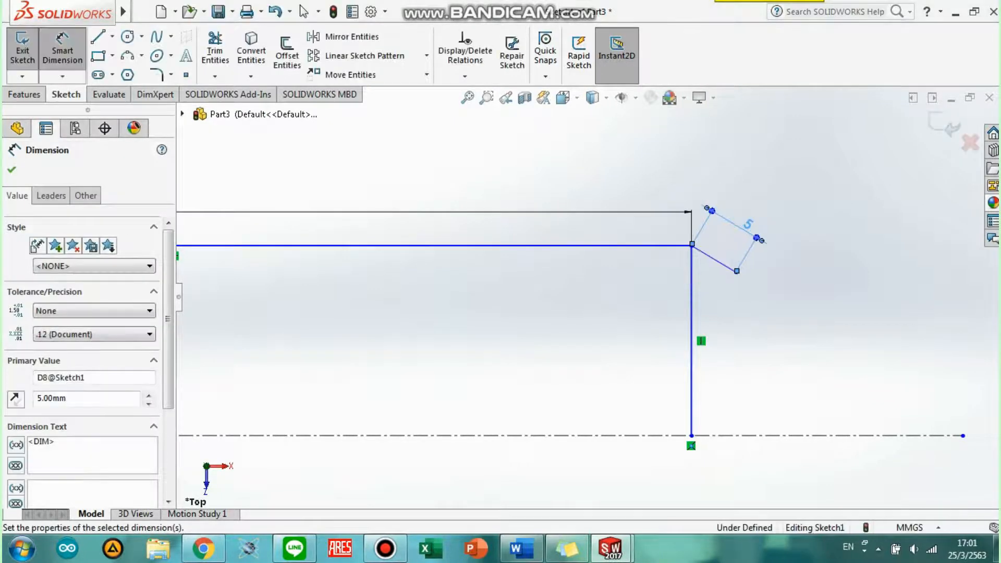
- Dimension the angle between the sloped line and the adjacent vertical line as 50°
{"action": "left_click", "coordinate": [713, 258]}
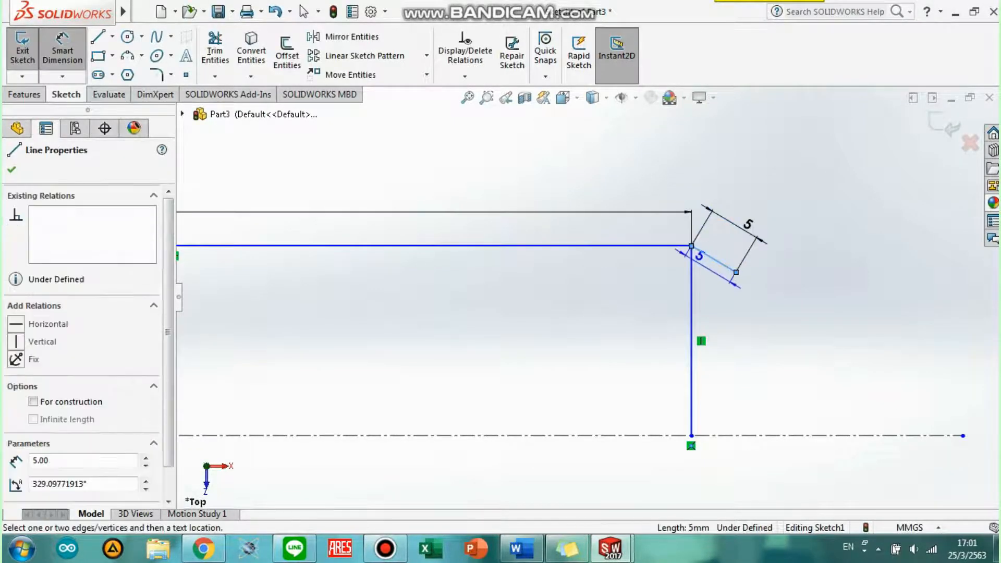
{"action": "left_click", "coordinate": [691, 340]}
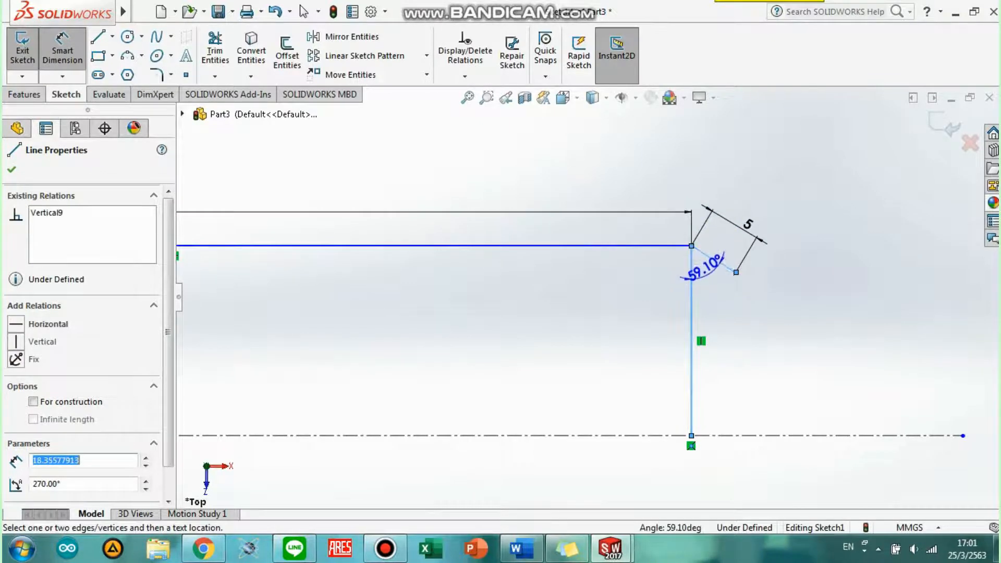
{"action": "left_click", "coordinate": [725, 276]}
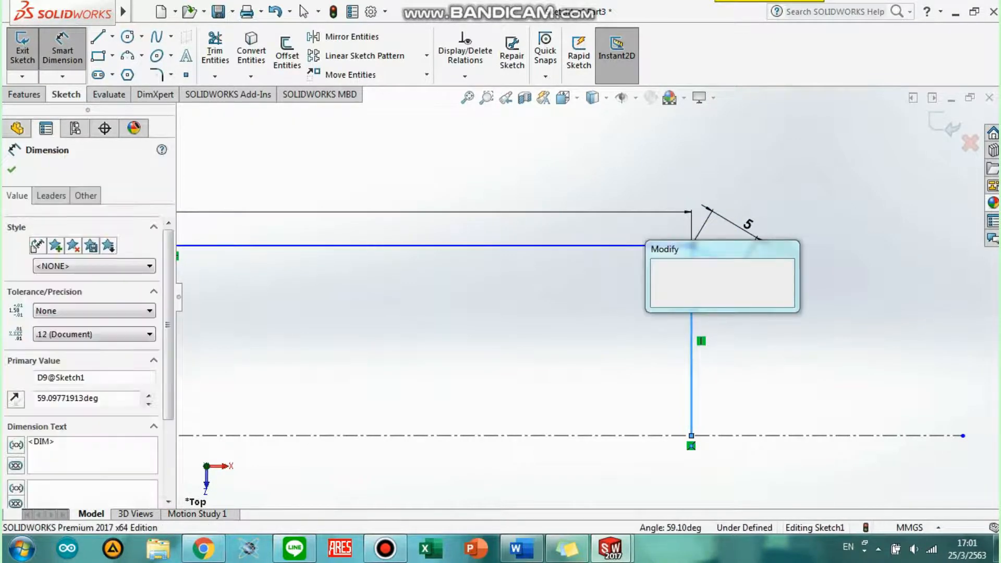
{"action": "type", "text": "50"}
{"action": "key", "text": "Return"}
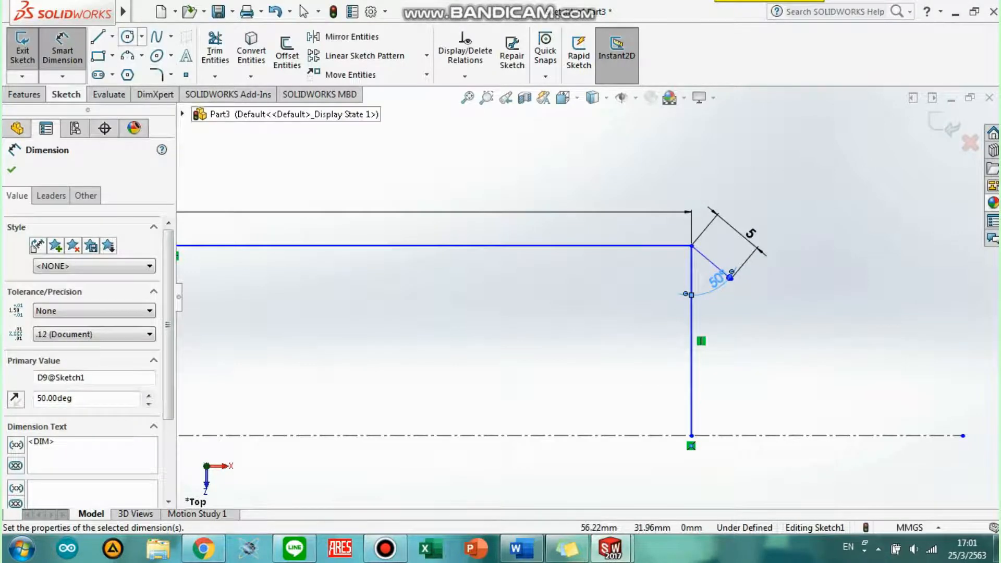
- Sketch a vertical line about 15.1 mm long from the sloped line's free end down to the centerline
{"action": "key", "text": "l"}
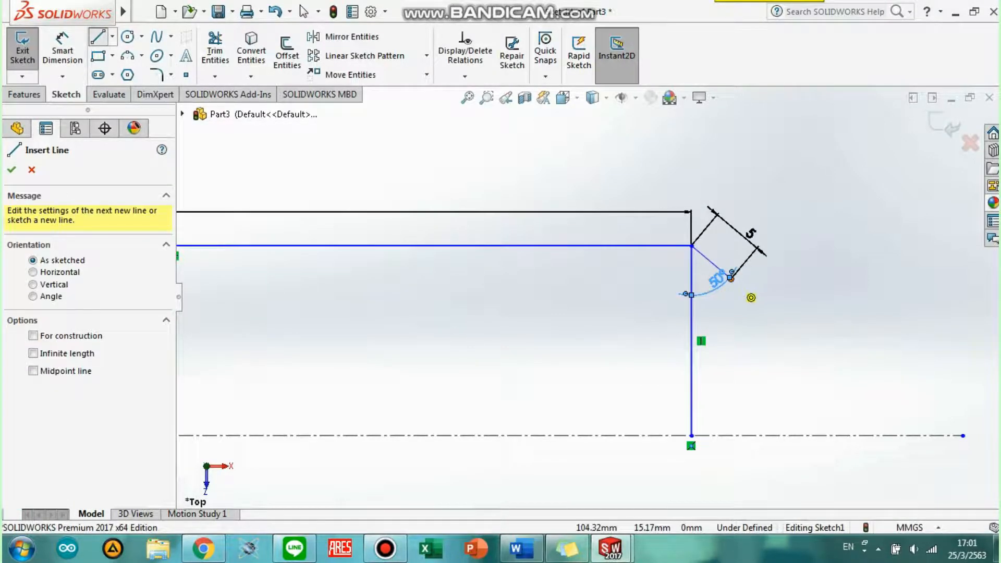
{"action": "left_click", "coordinate": [730, 278]}
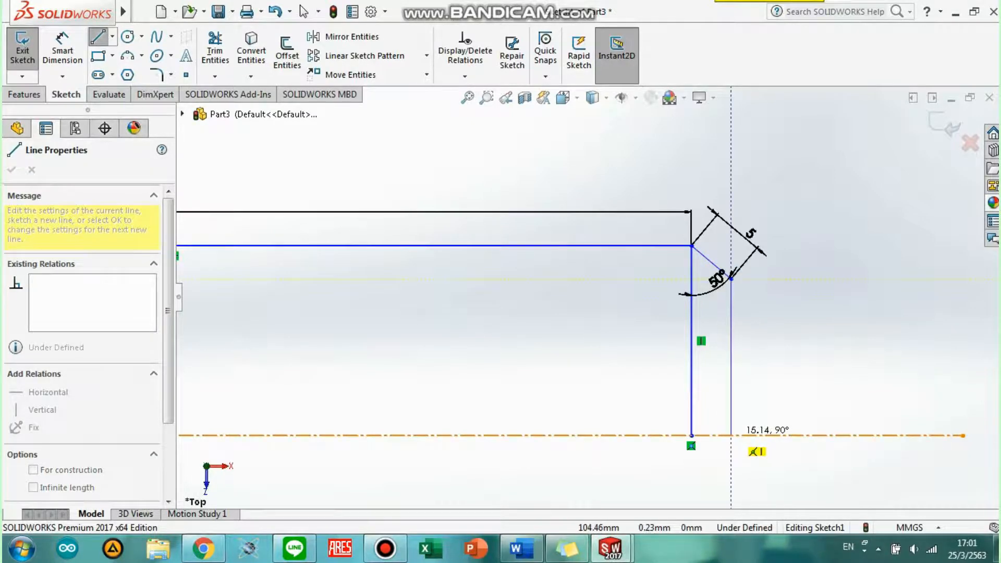
{"action": "left_click", "coordinate": [731, 435]}
{"action": "key", "text": "Escape"}
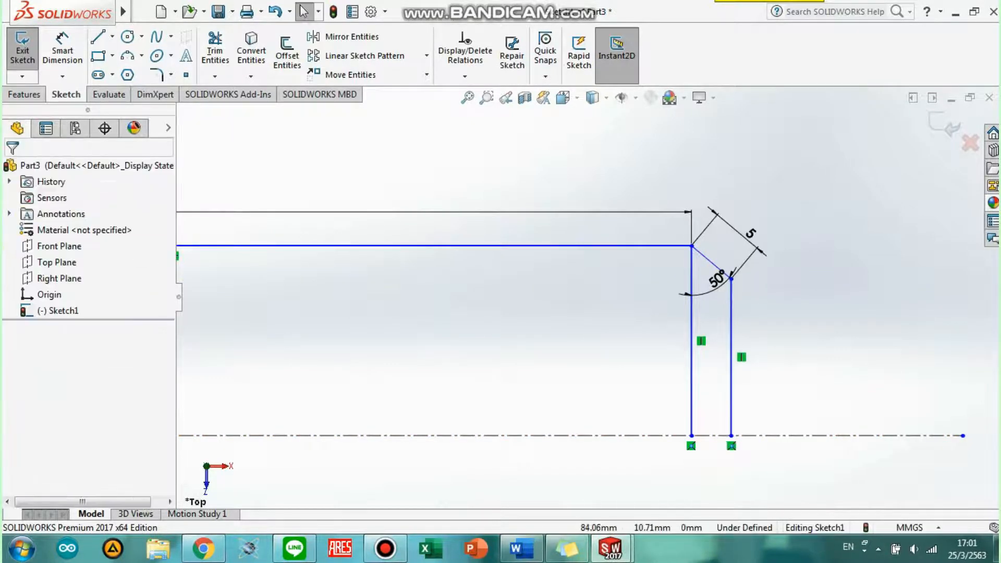
- Revolve all four closed profile regions 360° about the centerline into a solid shaft with Revolved Boss/Base
{"action": "scroll", "coordinate": [501, 331], "scroll_direction": "down", "scroll_amount": 3}
{"action": "scroll", "coordinate": [500, 331], "scroll_direction": "up", "scroll_amount": 10}
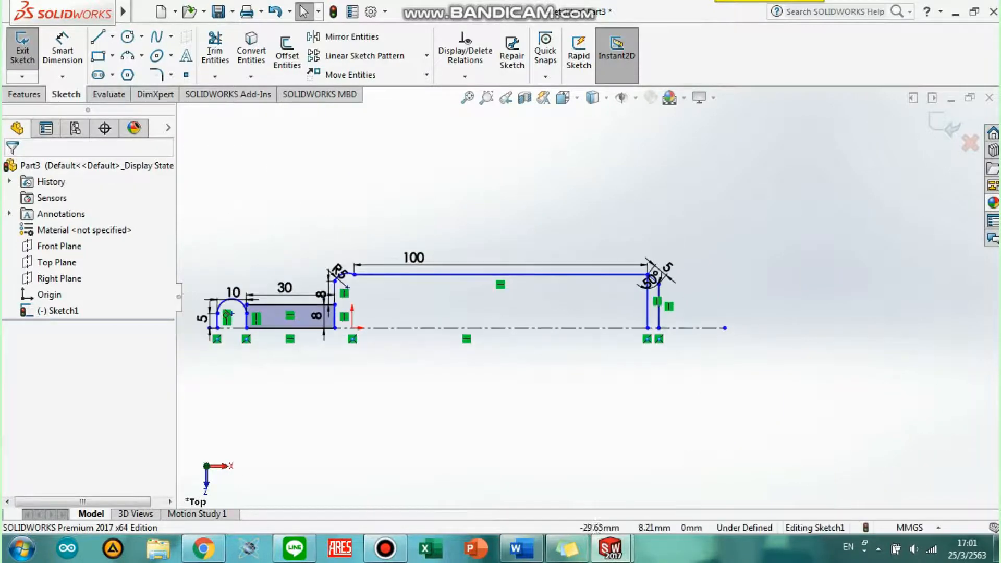
{"action": "scroll", "coordinate": [584, 296], "scroll_direction": "up", "scroll_amount": 1}
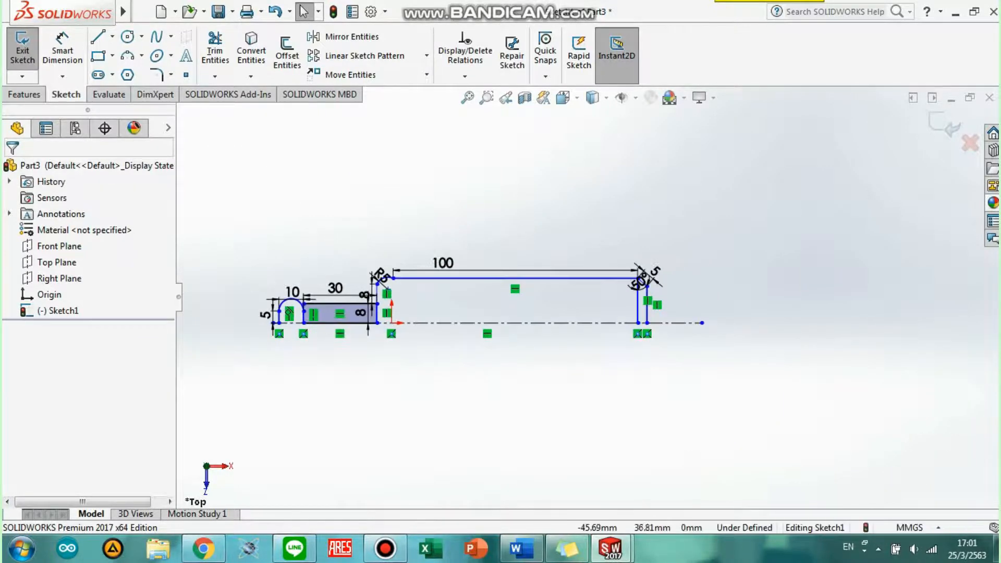
{"action": "left_click", "coordinate": [24, 95]}
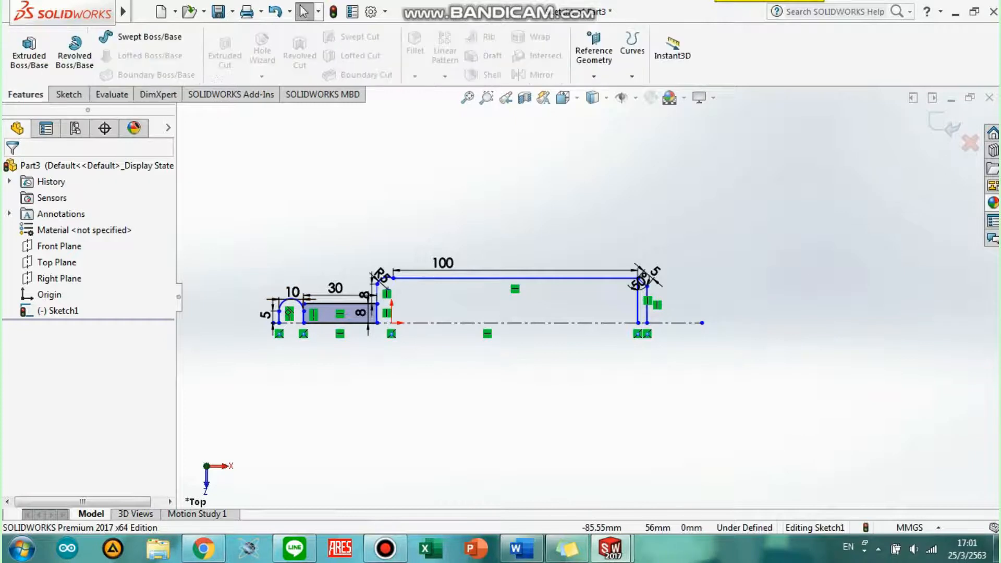
{"action": "left_click", "coordinate": [75, 52]}
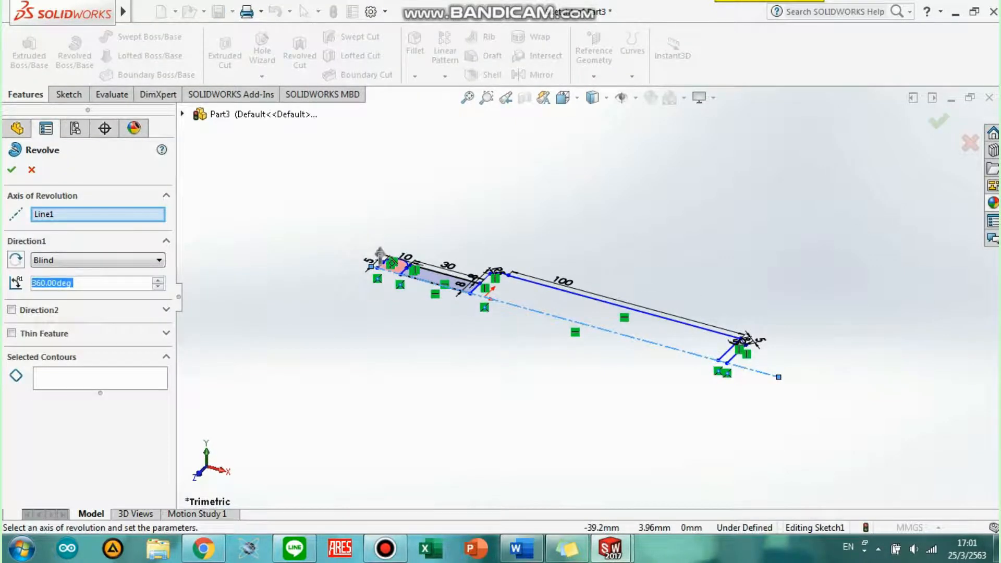
{"action": "left_click", "coordinate": [392, 261]}
{"action": "left_click", "coordinate": [427, 266]}
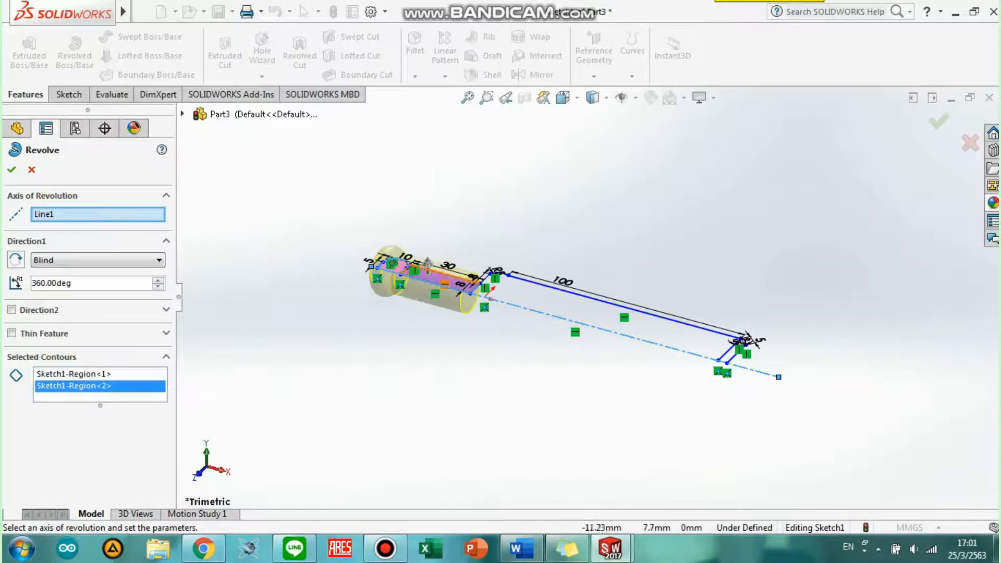
{"action": "left_click", "coordinate": [579, 301]}
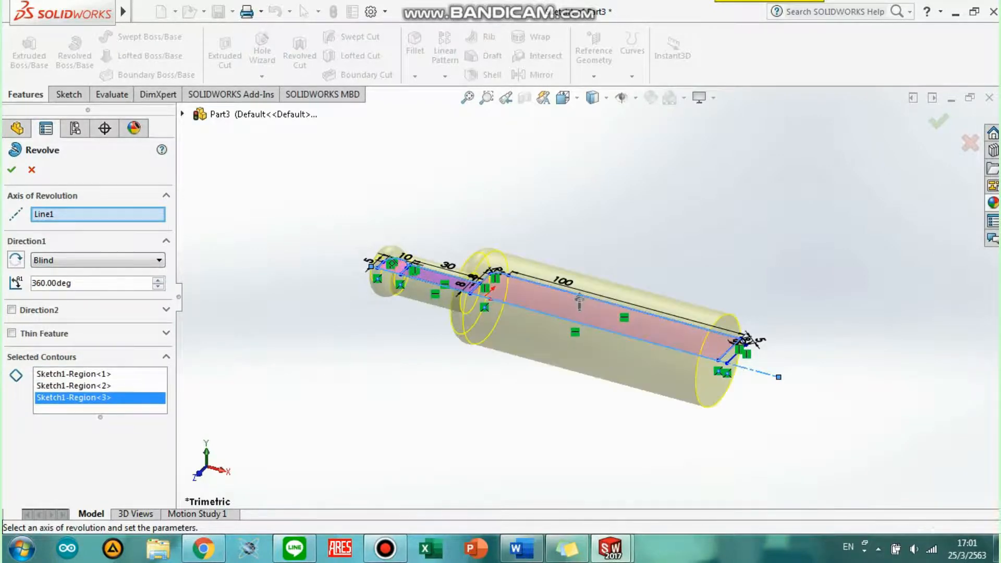
{"action": "left_click", "coordinate": [581, 302]}
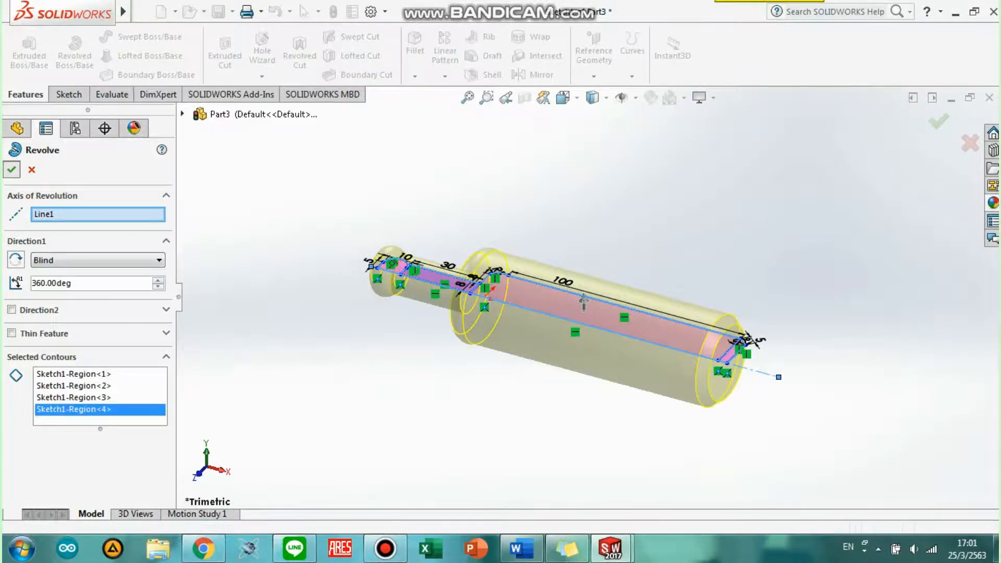
{"action": "left_click", "coordinate": [11, 169]}
- Apply the light grey high gloss plastic appearance to the revolved shaft
{"action": "middle_click_drag", "start_coordinate": [579, 302], "coordinate": [855, 225]}
{"action": "middle_click_drag", "start_coordinate": [537, 261], "coordinate": [524, 274]}
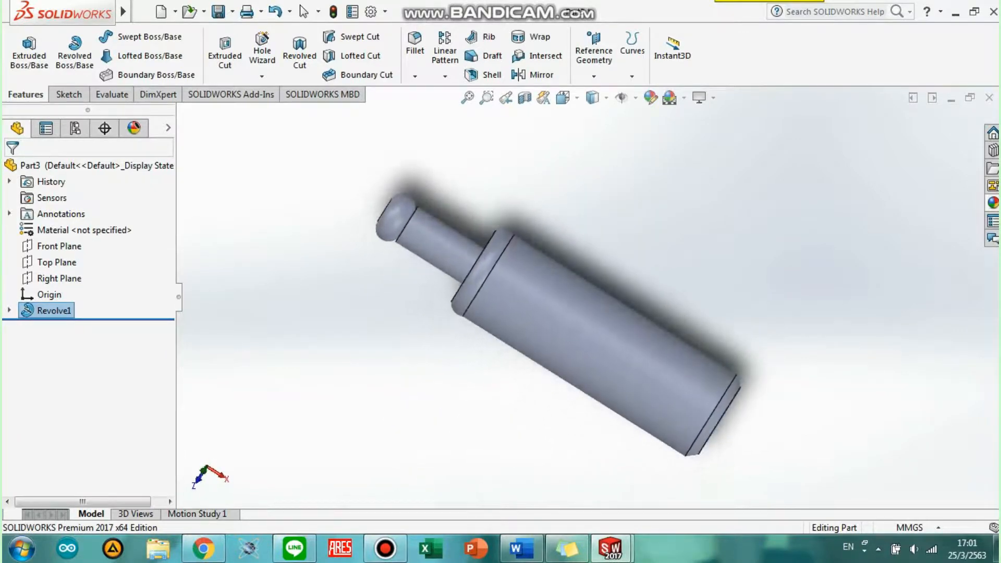
{"action": "scroll", "coordinate": [522, 276], "scroll_direction": "up", "scroll_amount": 1}
{"action": "scroll", "coordinate": [522, 276], "scroll_direction": "down", "scroll_amount": 1}
{"action": "scroll", "coordinate": [540, 284], "scroll_direction": "down", "scroll_amount": 1}
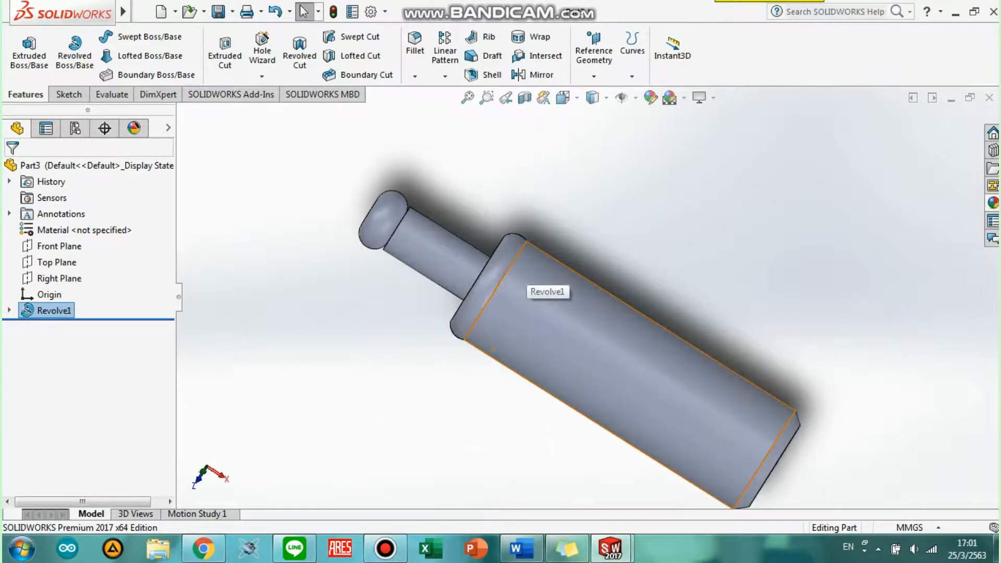
{"action": "left_click", "coordinate": [650, 98]}
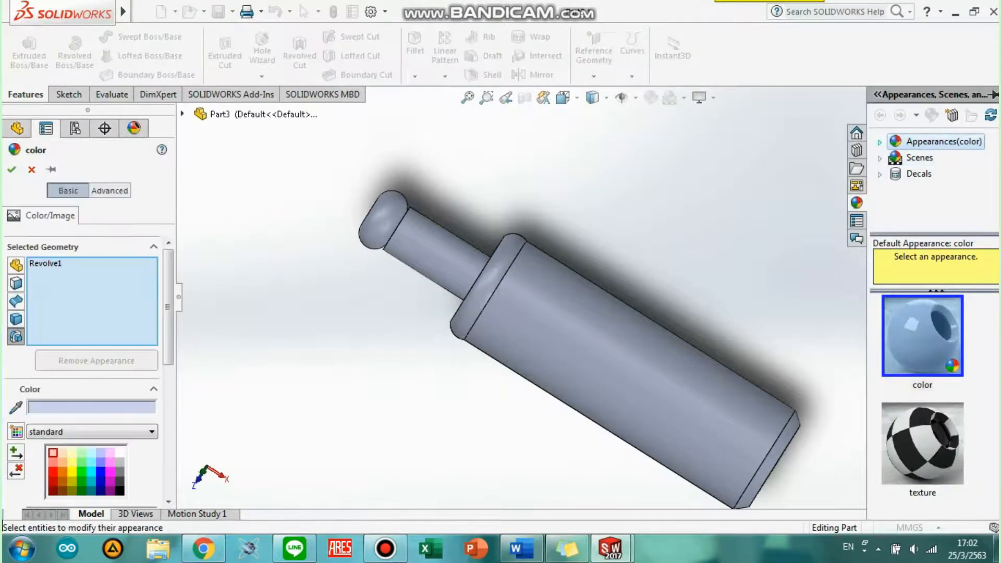
{"action": "left_click", "coordinate": [879, 142]}
{"action": "left_click", "coordinate": [936, 158]}
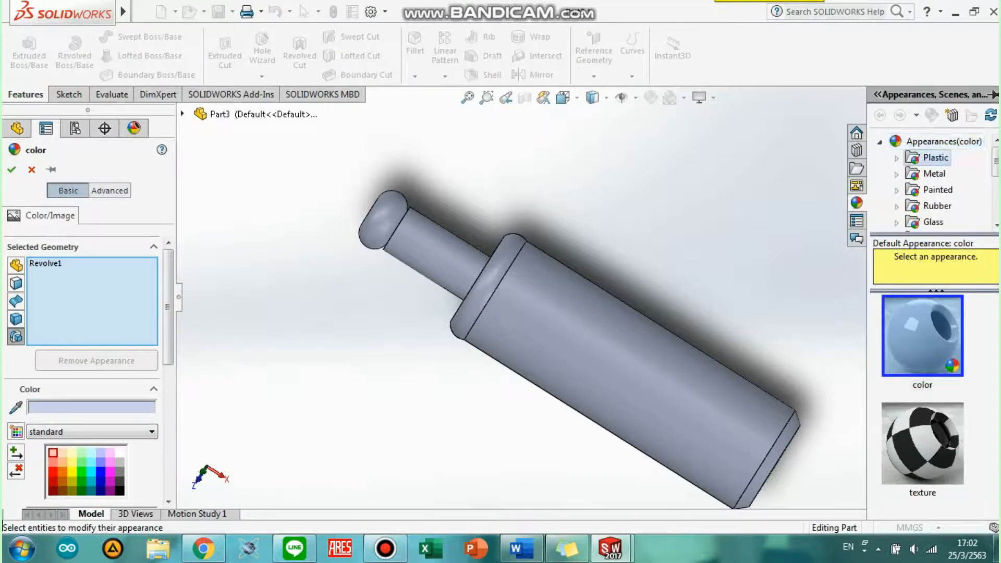
{"action": "left_click", "coordinate": [922, 336]}
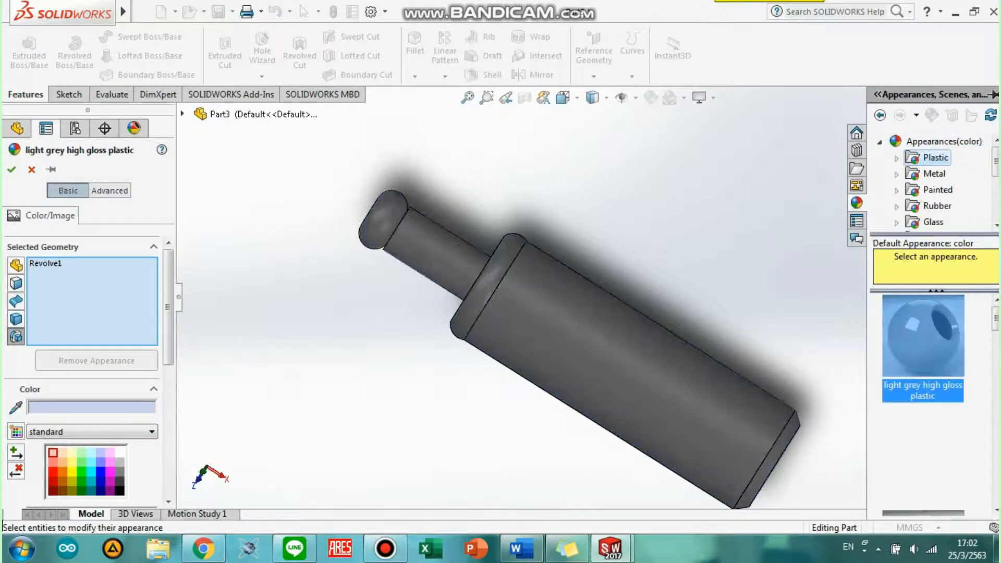
- Try several standard colours on the shaft's plastic appearance, including magenta, yellow and light orange
{"action": "left_click", "coordinate": [110, 471]}
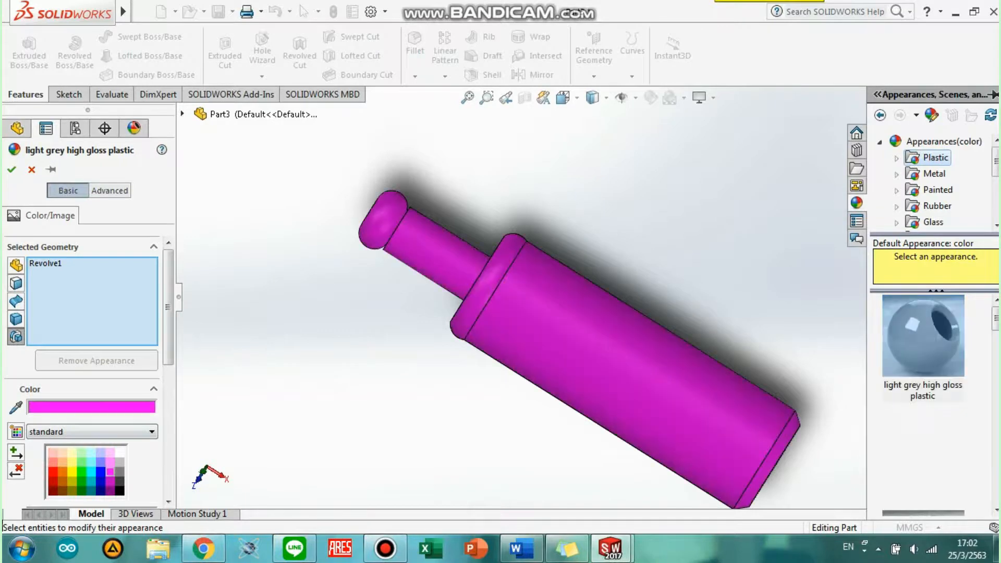
{"action": "left_click", "coordinate": [91, 481]}
{"action": "left_click", "coordinate": [73, 462]}
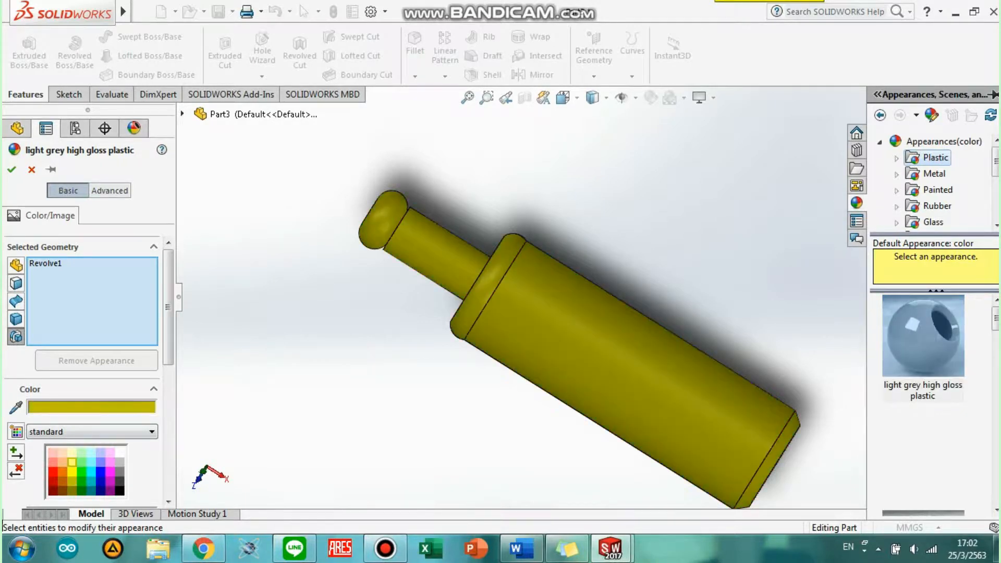
{"action": "left_click", "coordinate": [110, 472]}
{"action": "left_click", "coordinate": [62, 463]}
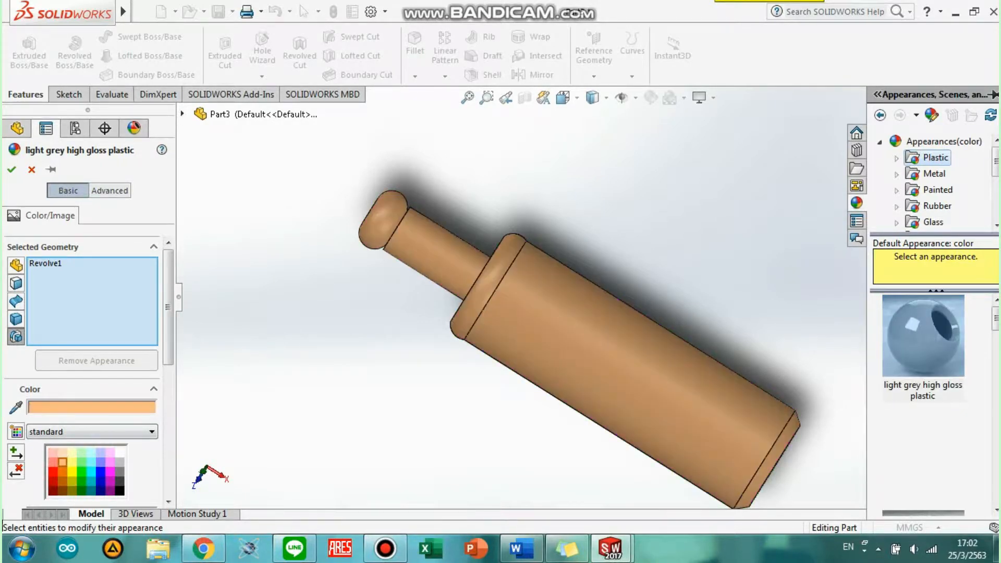
- Set the shaft's plastic appearance colour to a dark orange-brown and inspect the recoloured model
{"action": "left_click", "coordinate": [63, 481]}
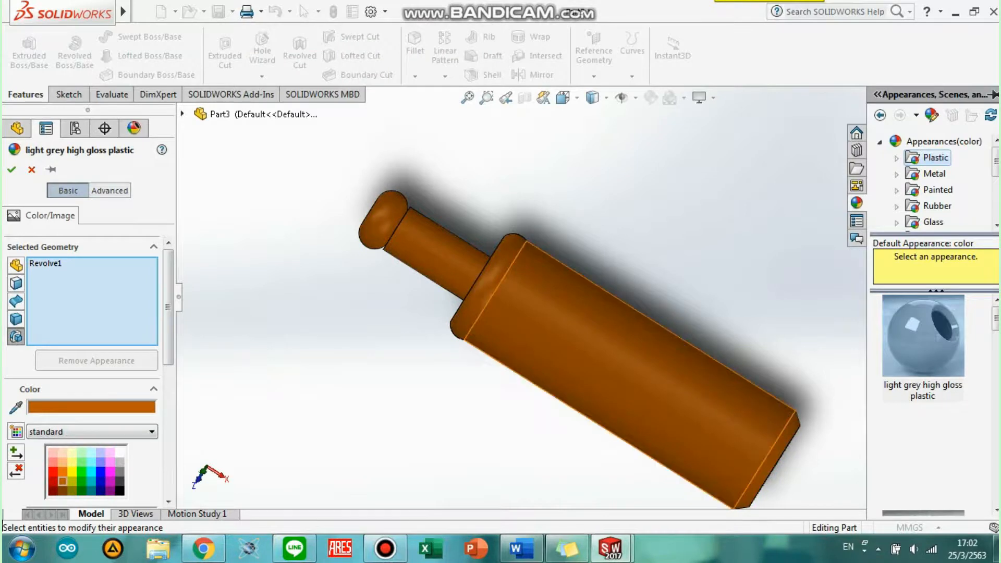
{"action": "middle_click_drag", "start_coordinate": [501, 334], "coordinate": [643, 313]}
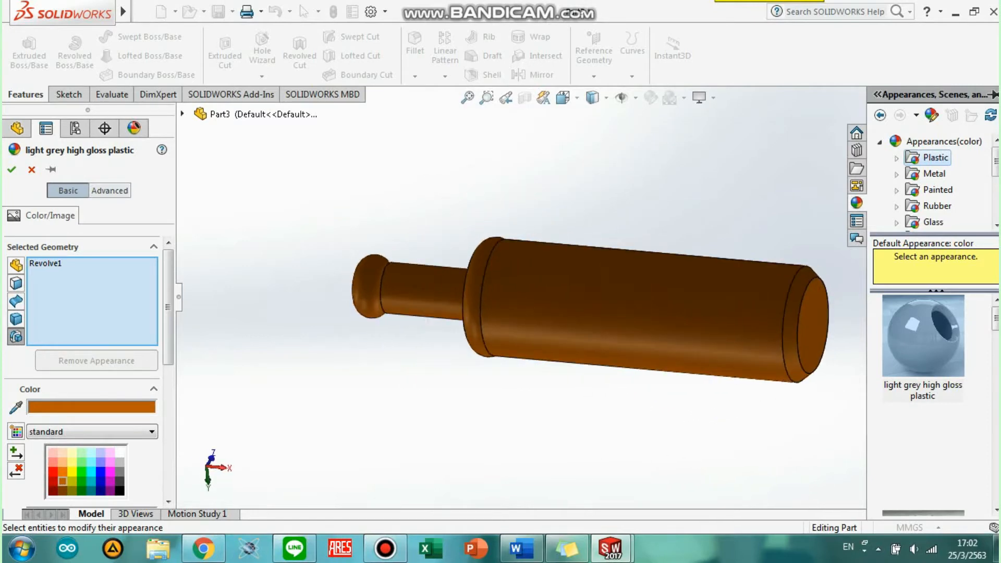